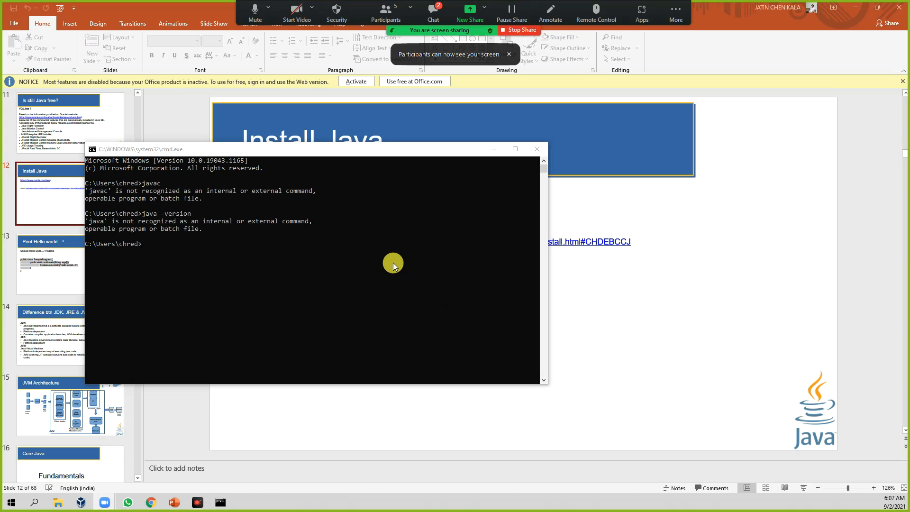
# Run the java command in the Command Prompt to check whether Java is installed.
pyautogui.click(246, 280)
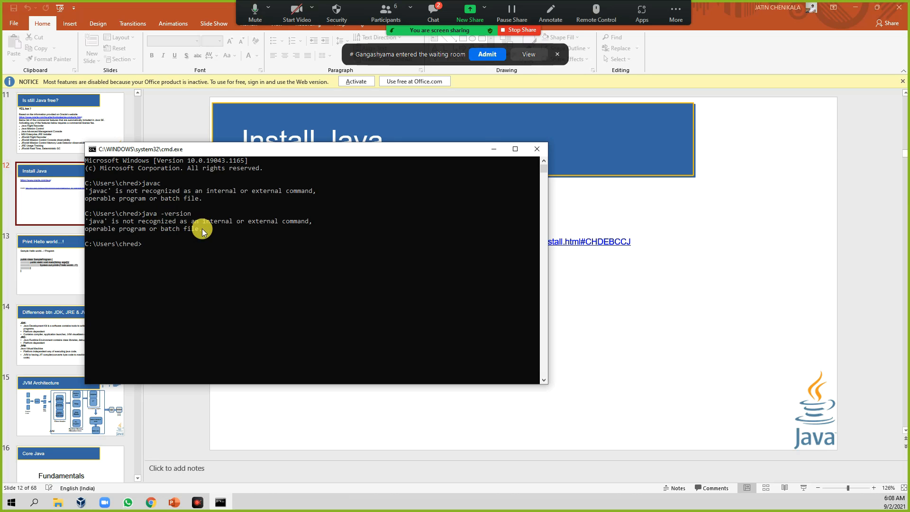
pyautogui.click(487, 53)
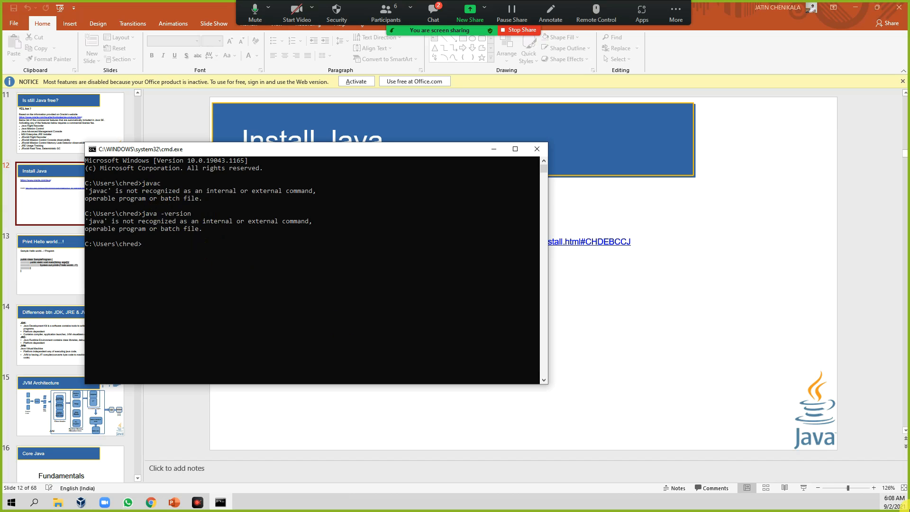
pyautogui.moveTo(894, 501)
pyautogui.write('java')
pyautogui.press('Return')
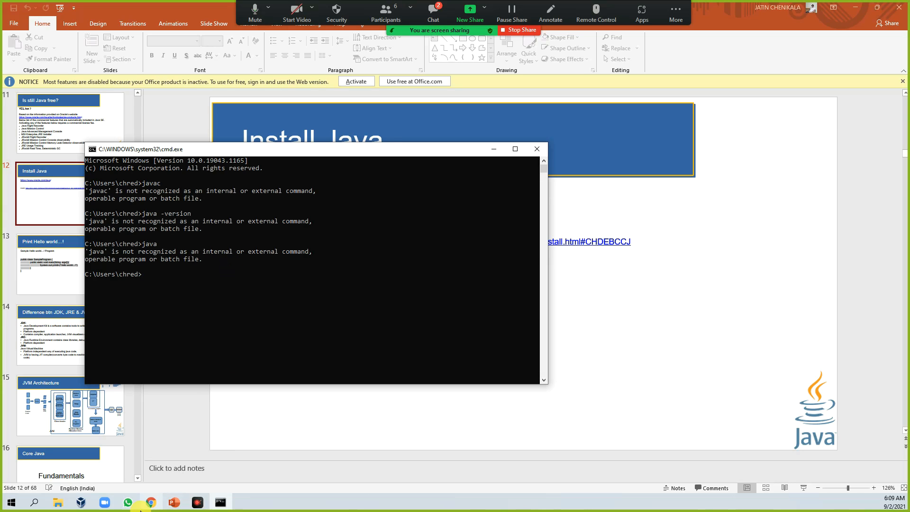
# Switch to Chrome and open oracle.com from the address bar.
pyautogui.click(149, 504)
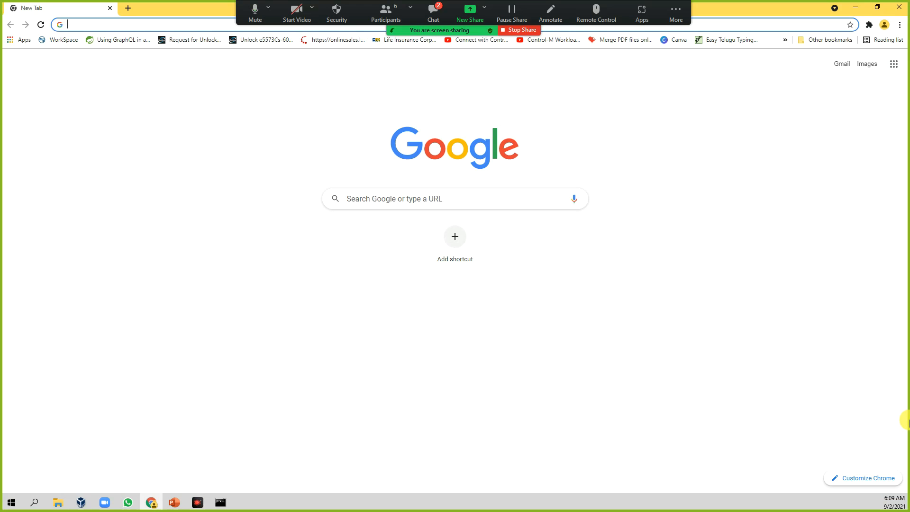
pyautogui.write('ora')
pyautogui.press('Right')
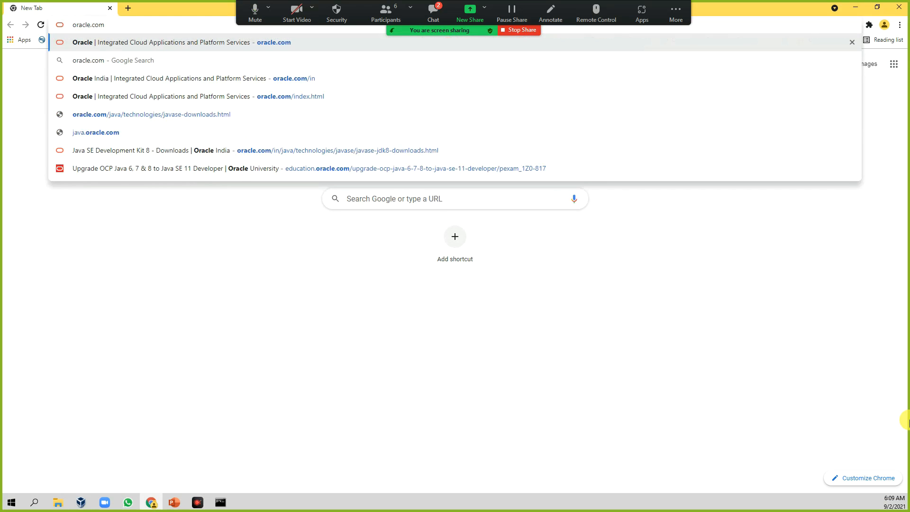
pyautogui.press('Return')
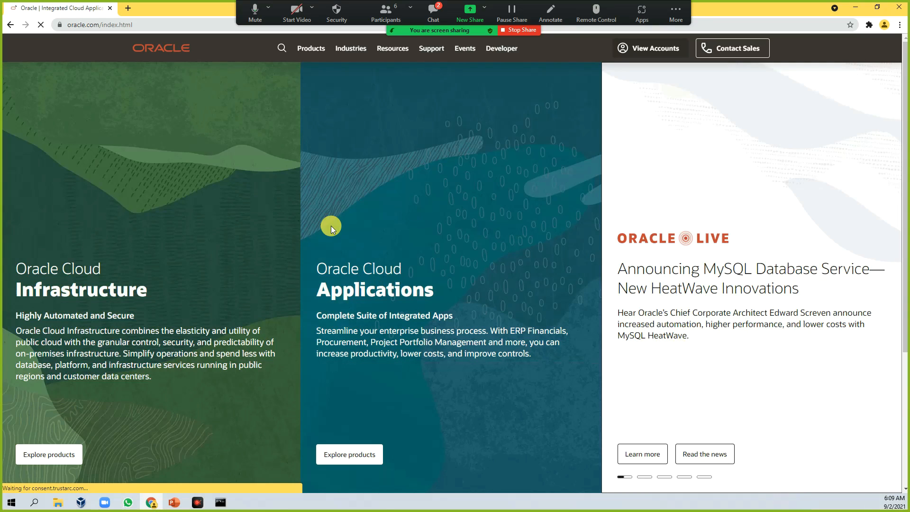
# Remove index.html from the Oracle address and reload the site.
pyautogui.click(104, 28)
pyautogui.moveTo(140, 25); pyautogui.dragTo(180, 23)
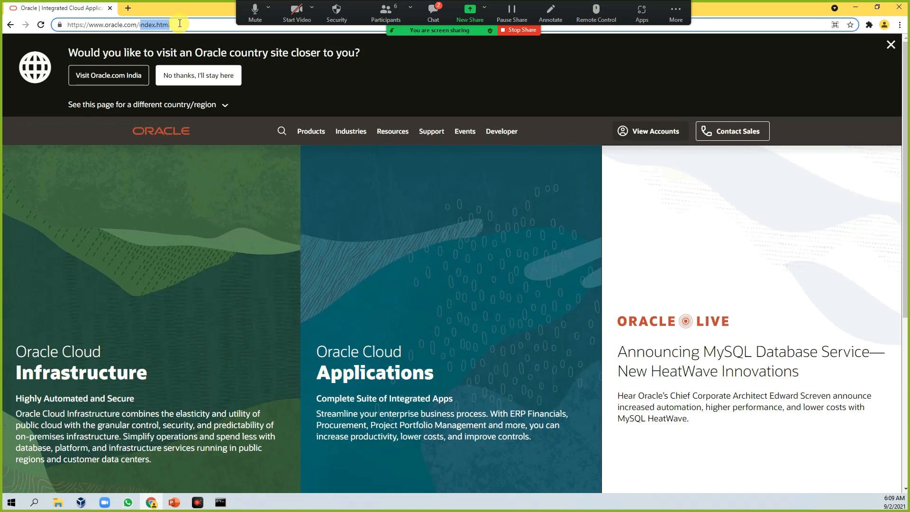
pyautogui.press('BackSpace')
pyautogui.press('Return')
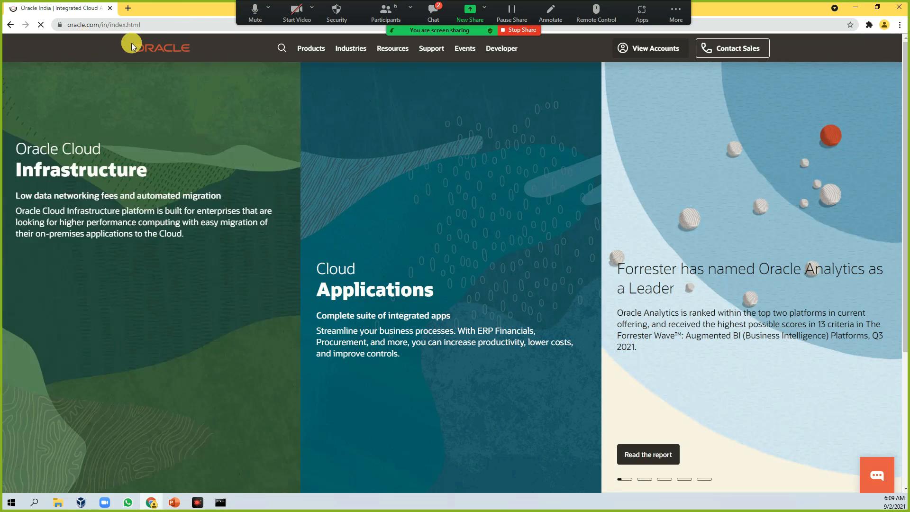
# Open the Java product page from the Oracle Products menu.
pyautogui.moveTo(410, 244)
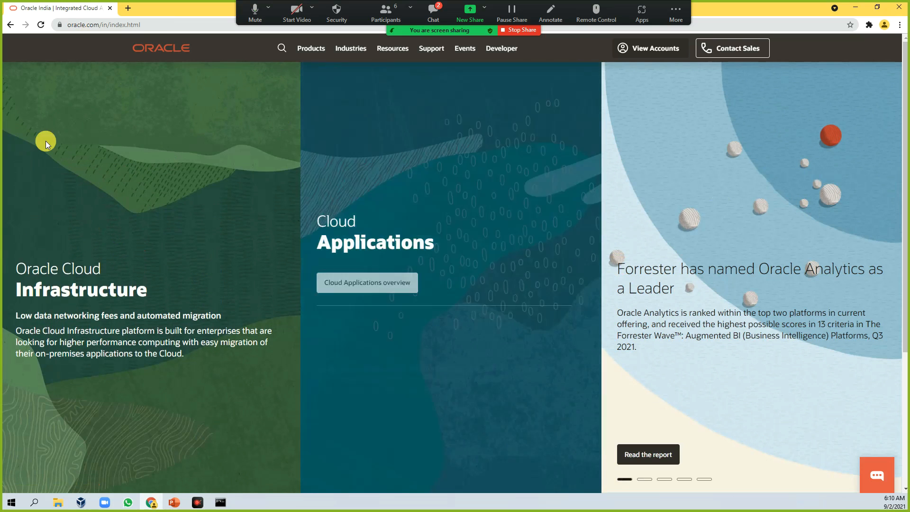
pyautogui.moveTo(532, 281)
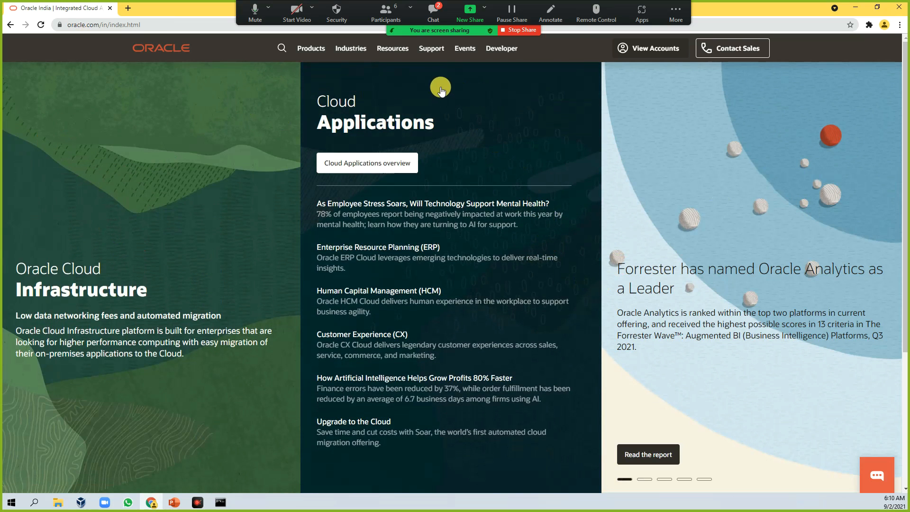
pyautogui.scroll(-2, 486, 130)
pyautogui.scroll(2, 489, 136)
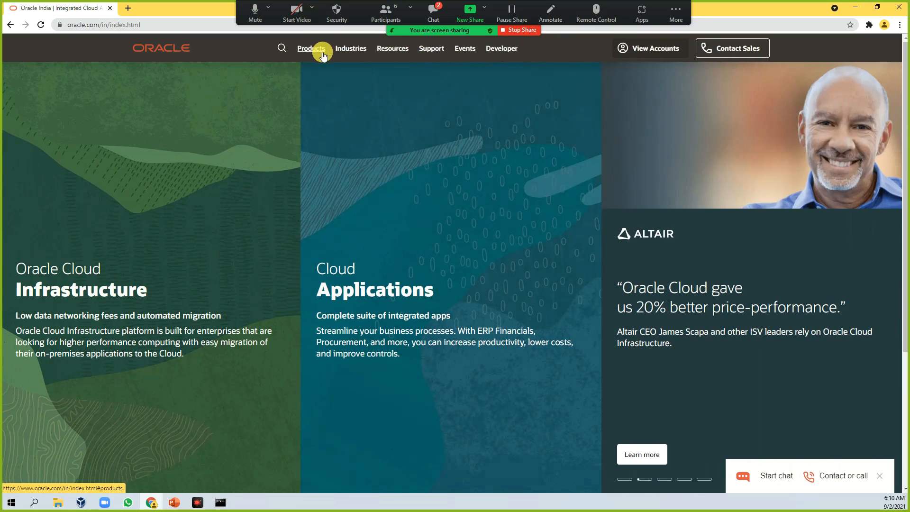
pyautogui.click(322, 53)
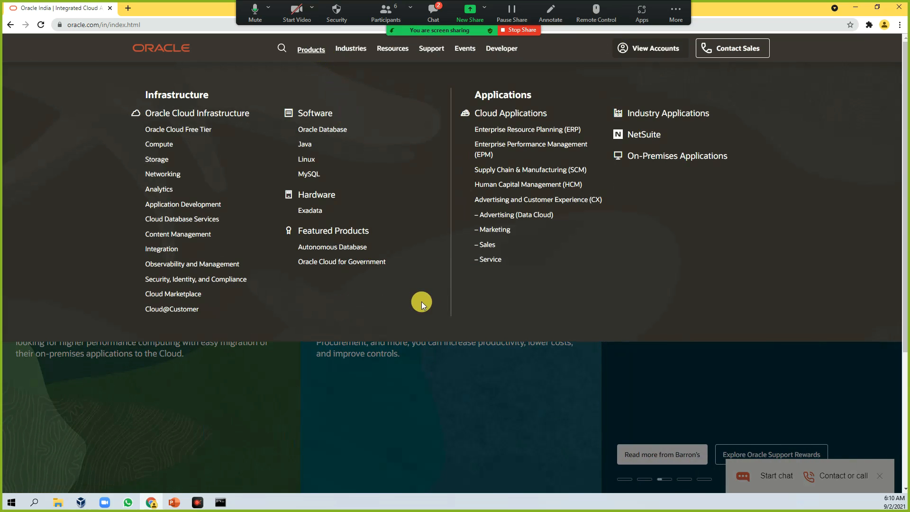
pyautogui.click(303, 145)
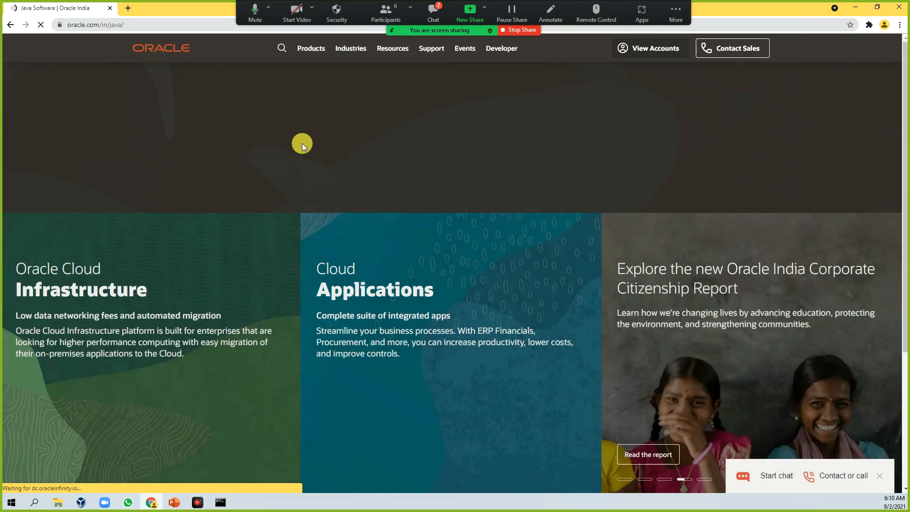
# Open the Oracle JDK link in the Java SE products section of the Java page.
pyautogui.click(434, 10)
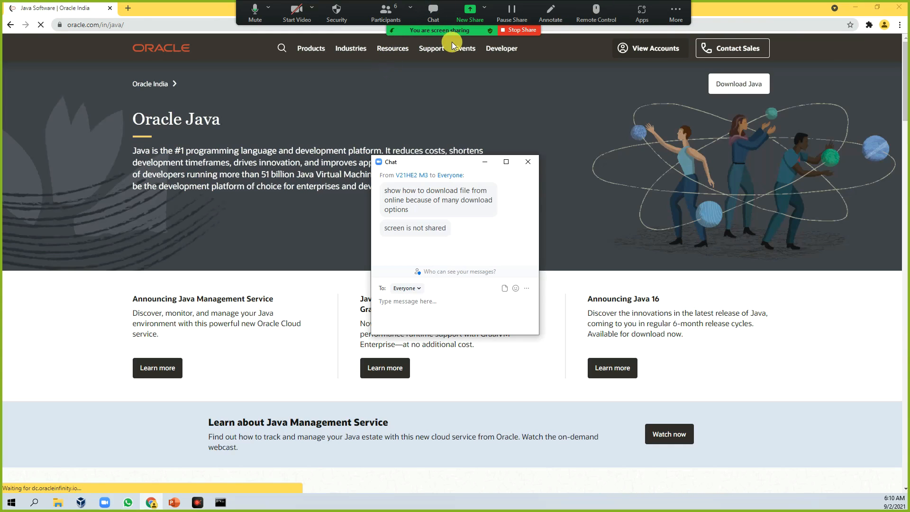
pyautogui.moveTo(448, 162); pyautogui.dragTo(909, 162)
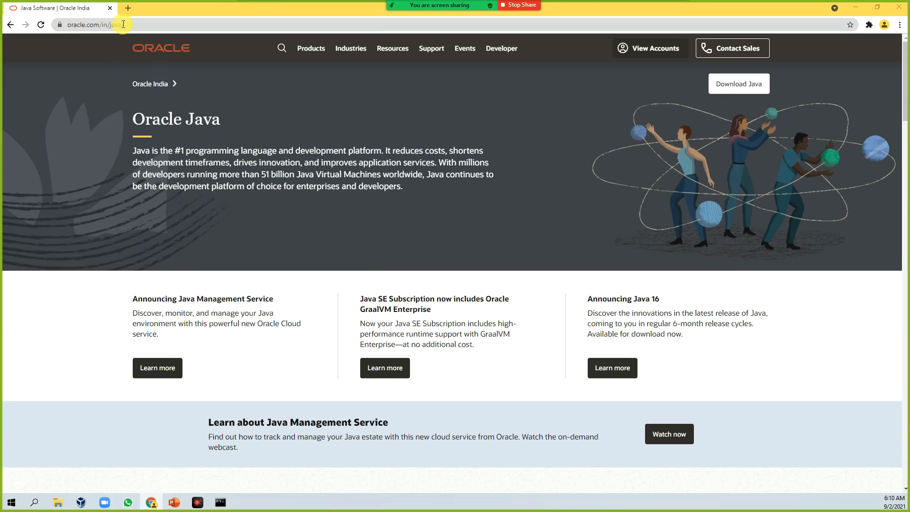
pyautogui.scroll(-7, 462, 263)
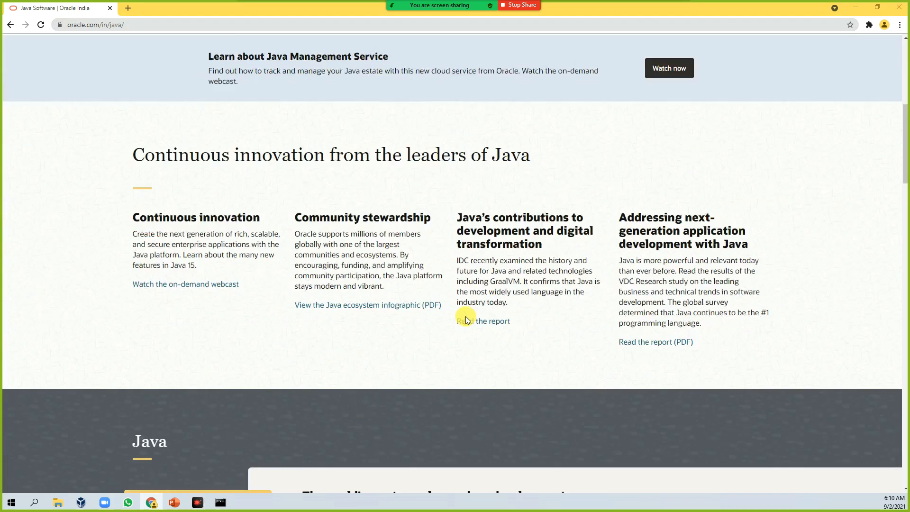
pyautogui.scroll(-6, 467, 321)
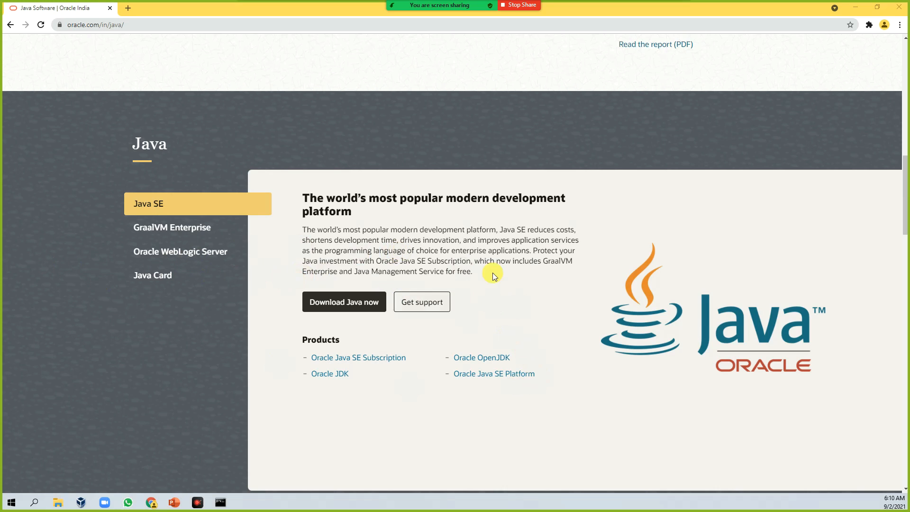
pyautogui.doubleClick(333, 342)
pyautogui.click(336, 397)
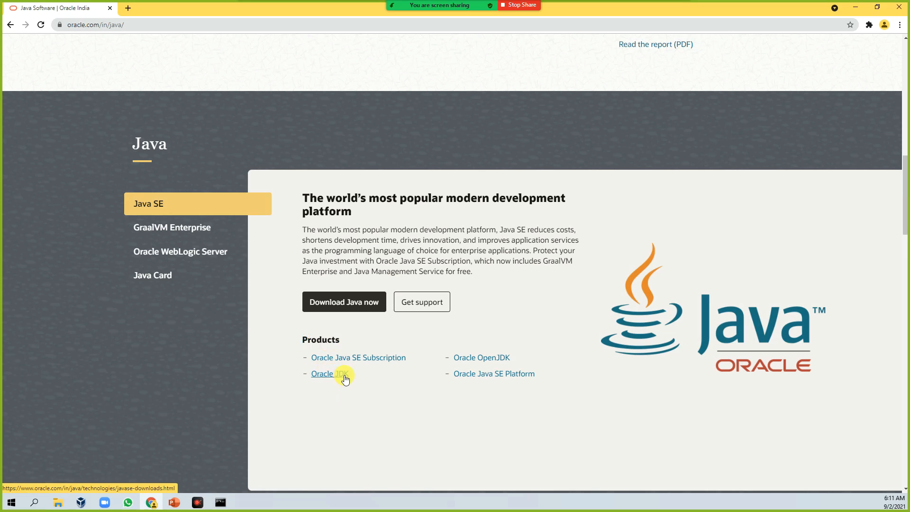
pyautogui.click(344, 375)
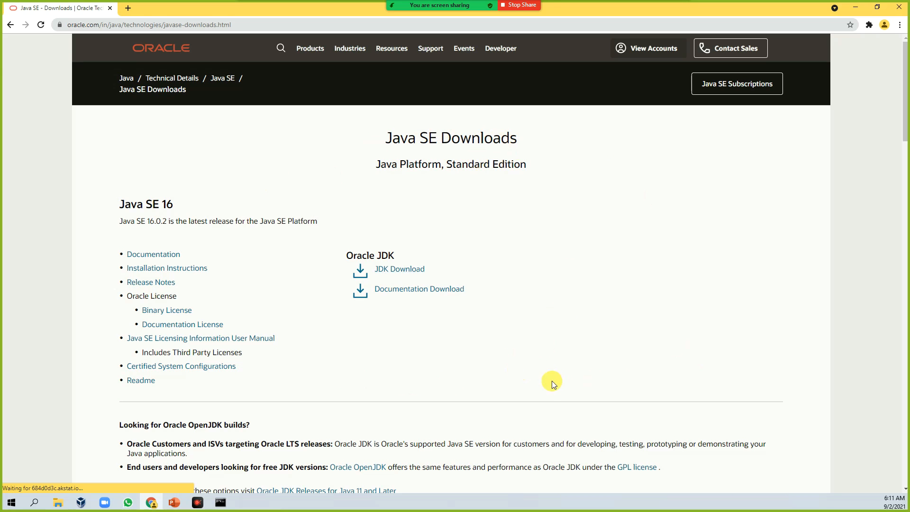
# Review the Java SE versions listed on the Java SE Downloads page.
pyautogui.scroll(-1, 542, 280)
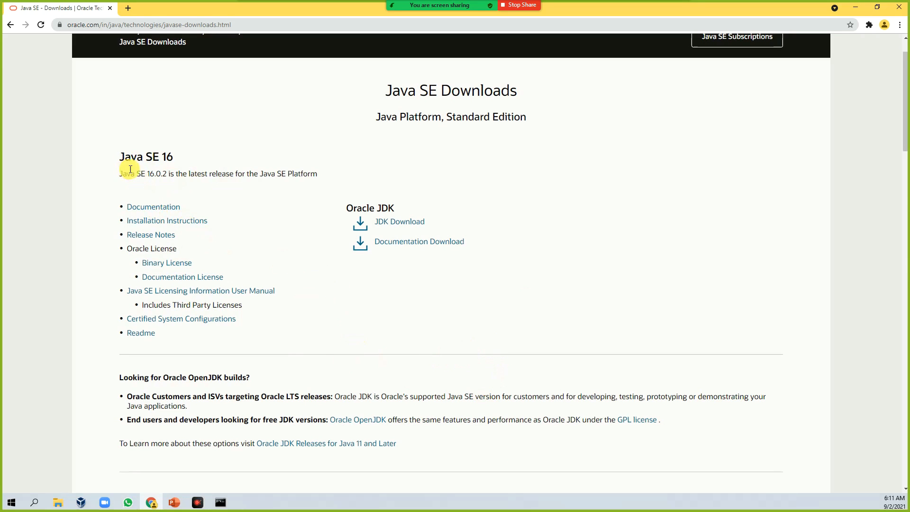
pyautogui.moveTo(162, 156); pyautogui.dragTo(169, 154)
pyautogui.click(420, 301)
pyautogui.scroll(-5, 420, 315)
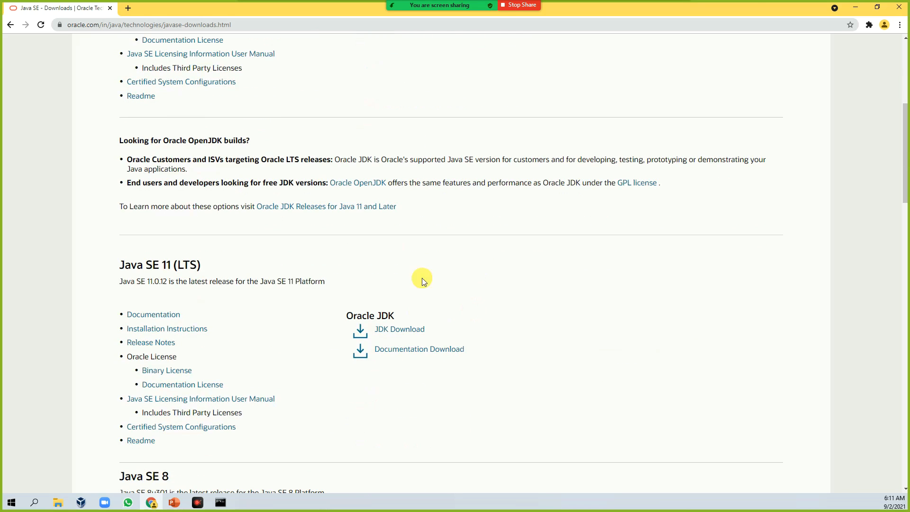
pyautogui.scroll(4, 221, 192)
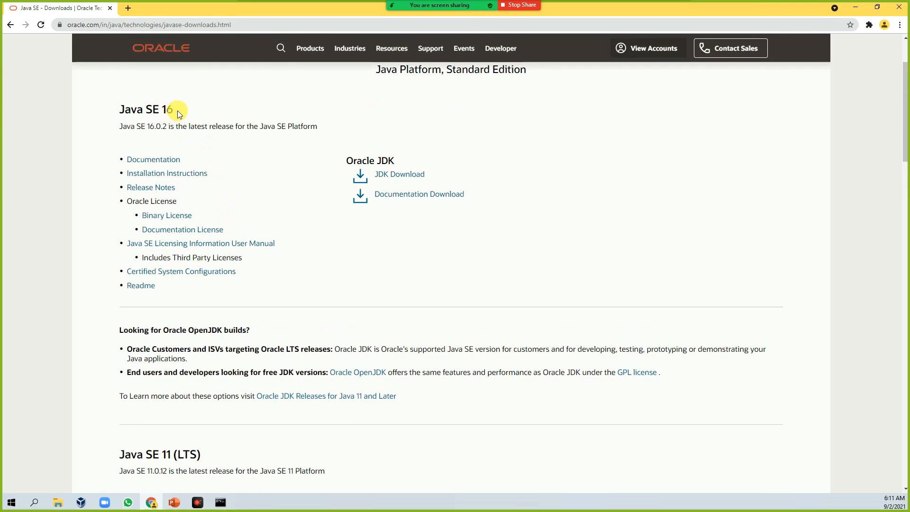
pyautogui.scroll(-9, 243, 309)
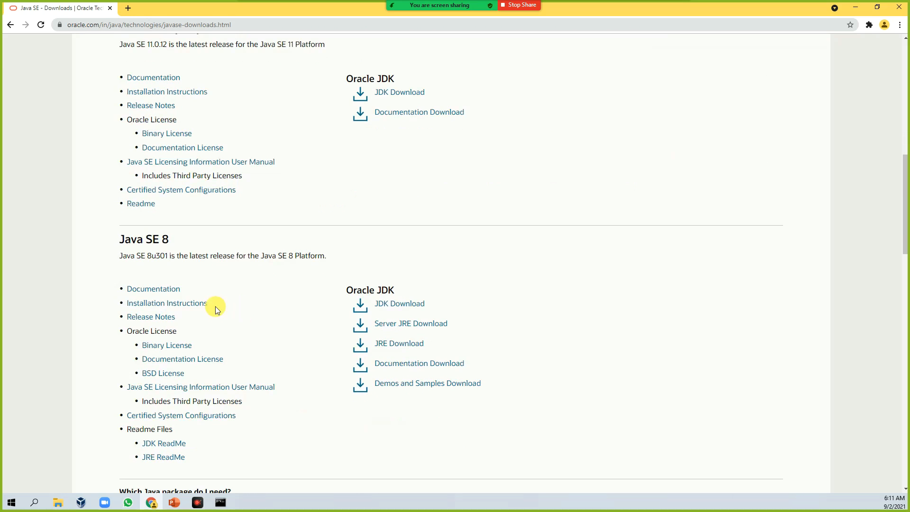
pyautogui.scroll(-4, 209, 277)
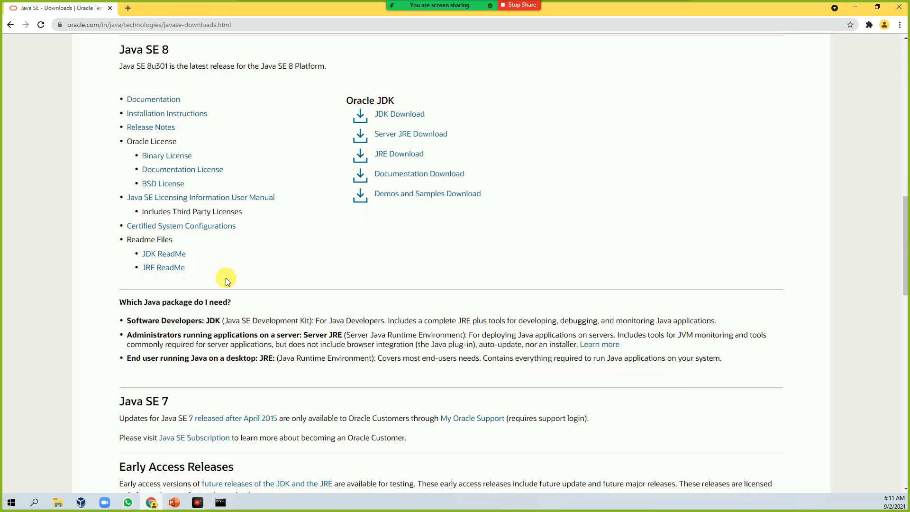
pyautogui.scroll(-3, 210, 410)
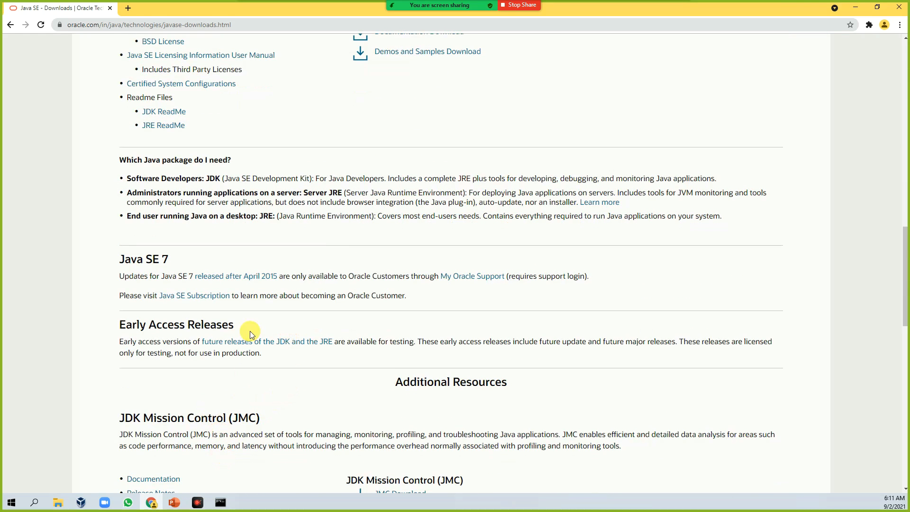
pyautogui.scroll(1, 252, 246)
pyautogui.scroll(5, 252, 246)
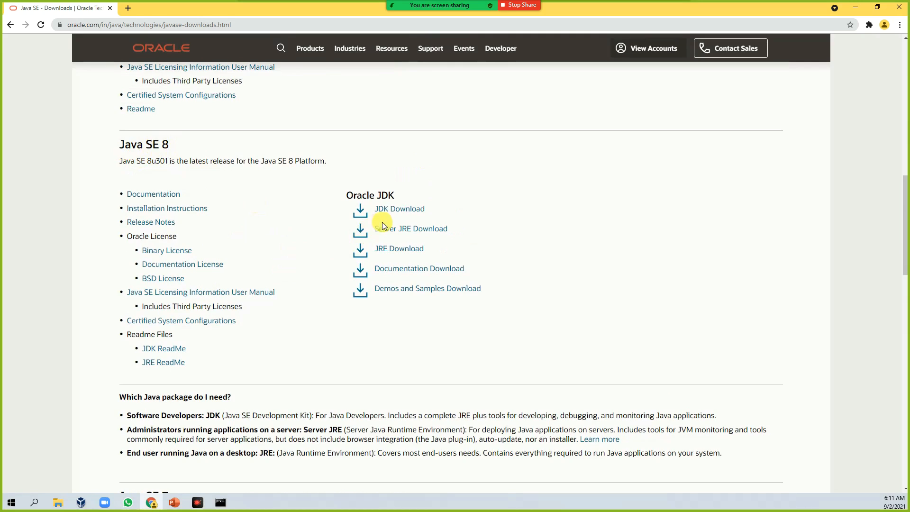
# Open the Java SE 8 JDK Download page and scroll to the Windows installer files.
pyautogui.click(413, 214)
pyautogui.scroll(-3, 451, 348)
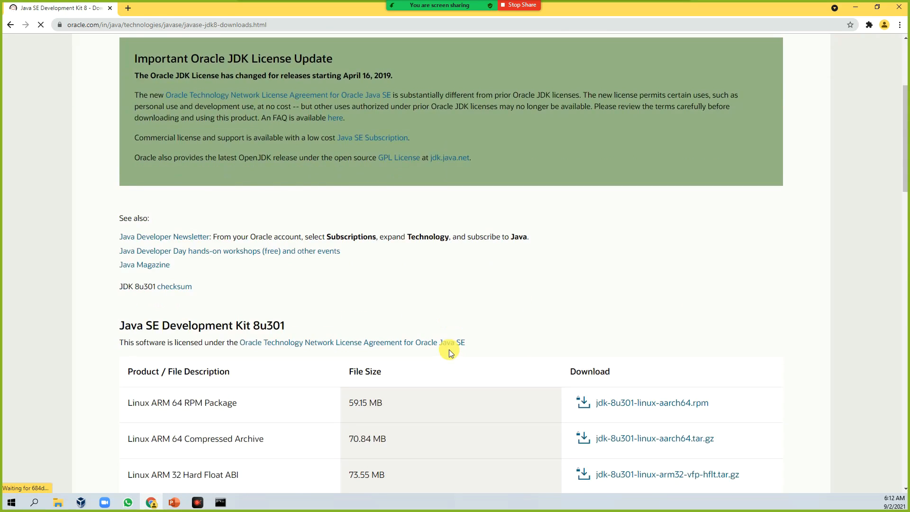
pyautogui.scroll(-2, 449, 352)
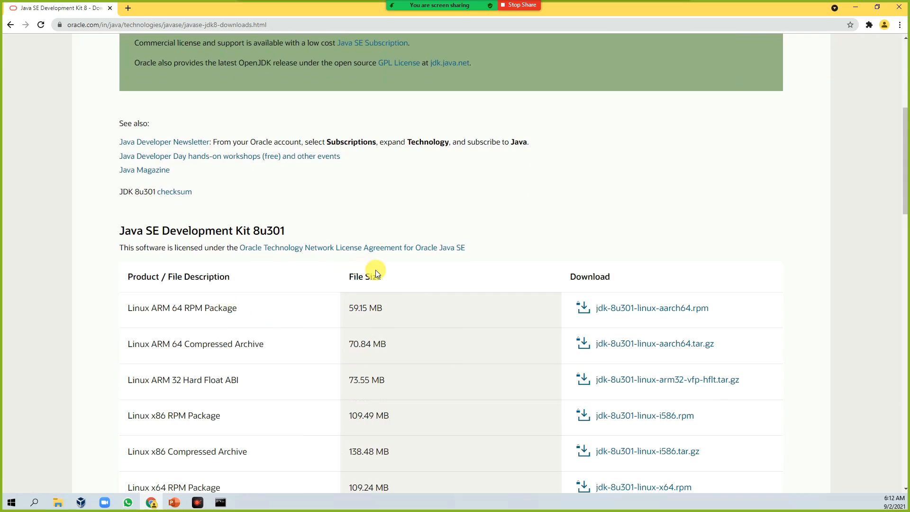
pyautogui.scroll(-2, 376, 273)
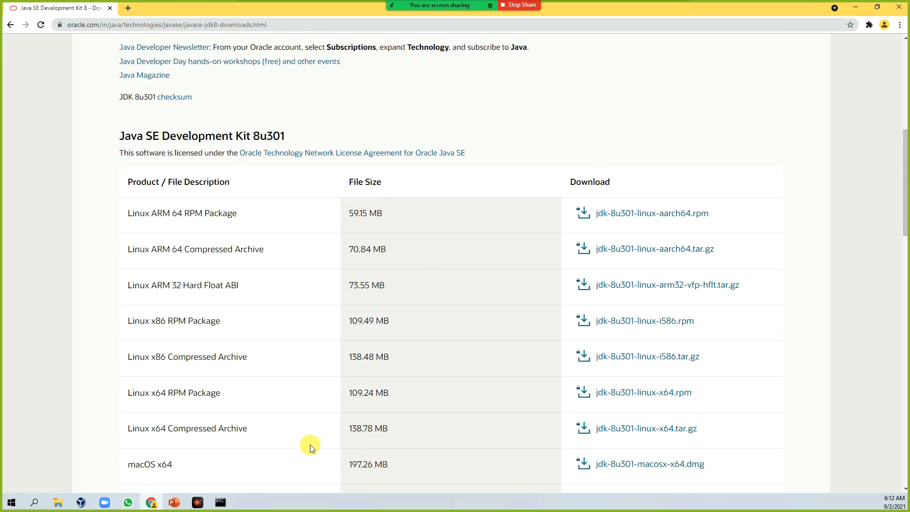
pyautogui.scroll(-1, 319, 369)
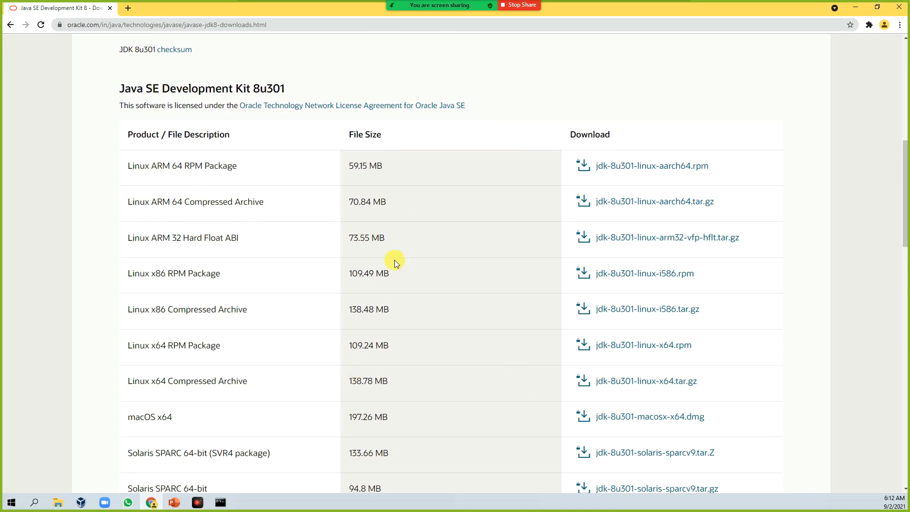
pyautogui.scroll(-3, 387, 299)
pyautogui.scroll(-1, 387, 299)
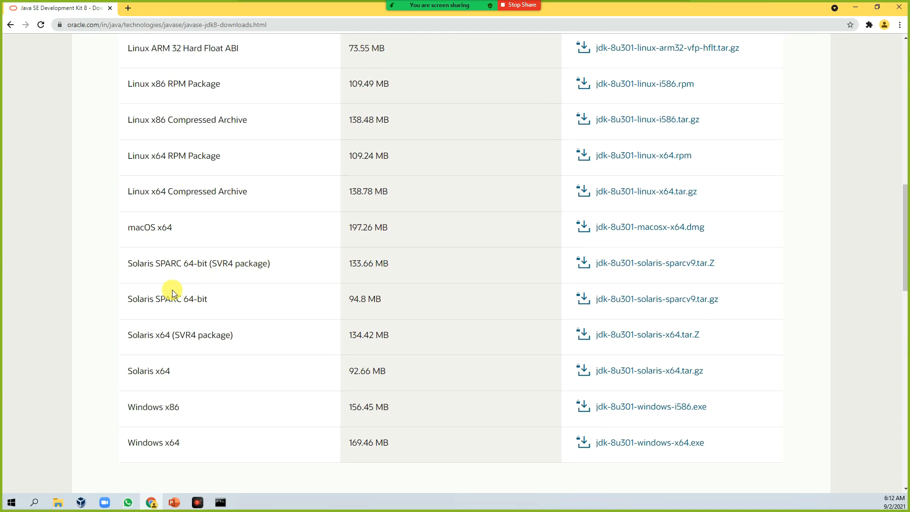
pyautogui.scroll(-1, 243, 375)
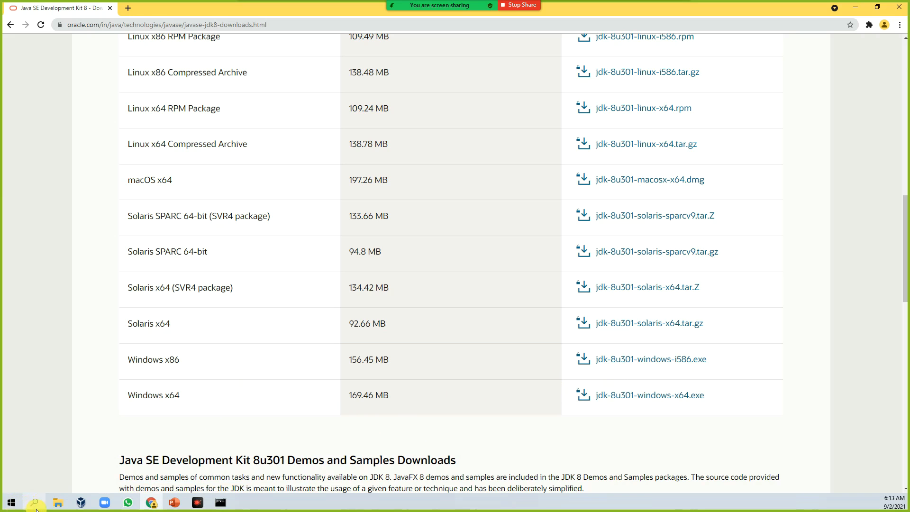
# Open File Explorer and view the properties of This PC to check the system type.
pyautogui.click(56, 504)
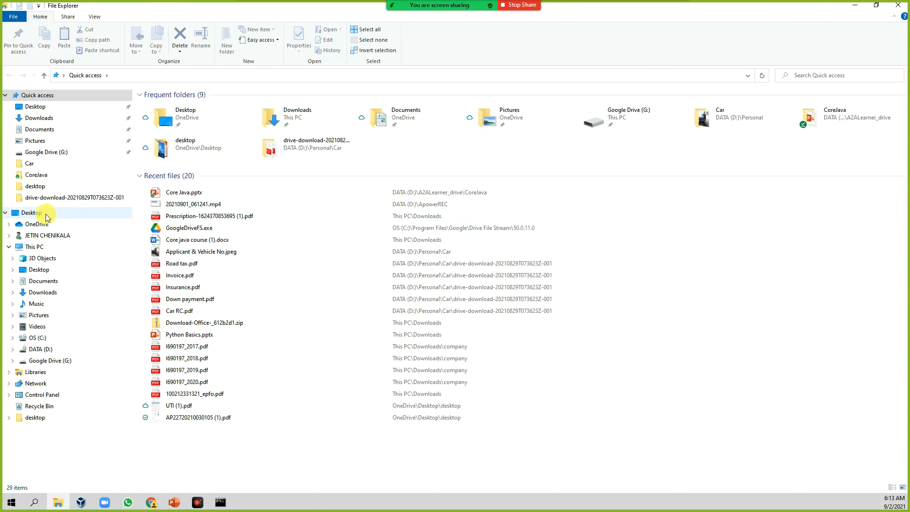
pyautogui.click(39, 248)
pyautogui.rightClick(40, 251)
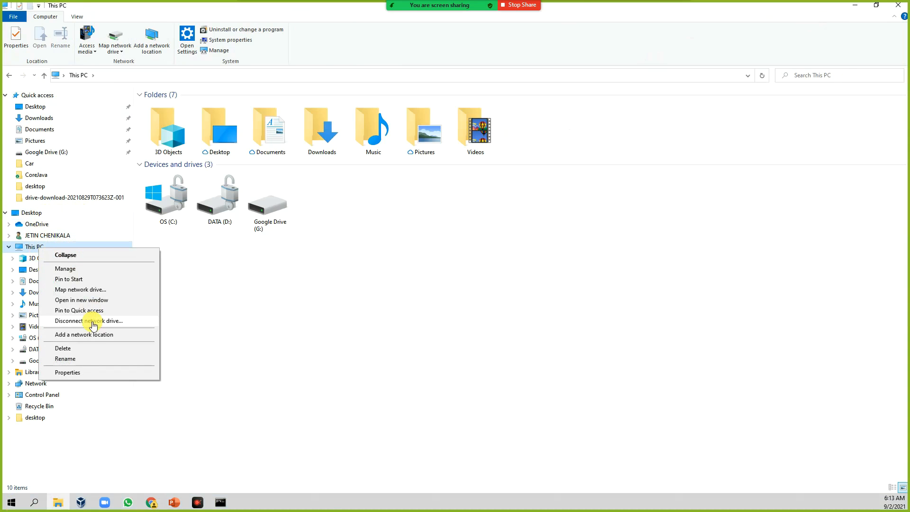
pyautogui.click(69, 372)
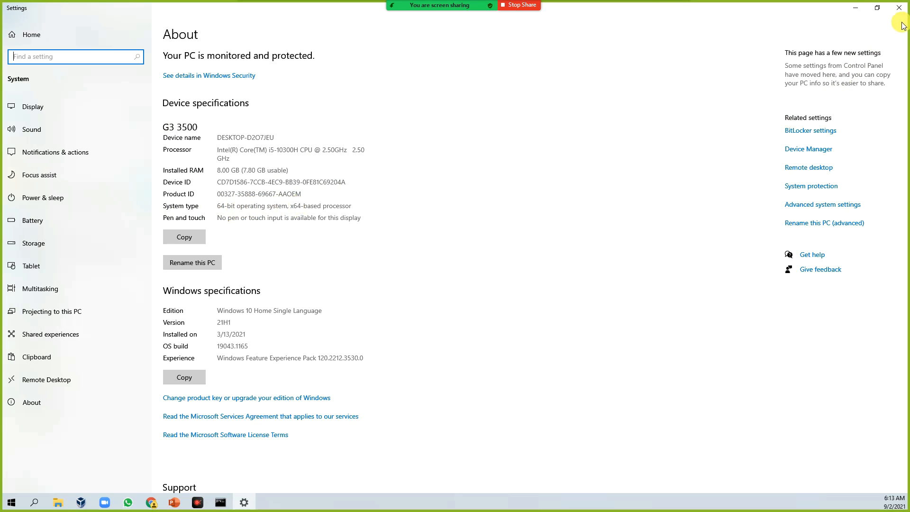
# Accept the Oracle Technology Network License Agreement and start downloading jdk-8u301-windows-x64.exe for Windows x64.
pyautogui.click(899, 7)
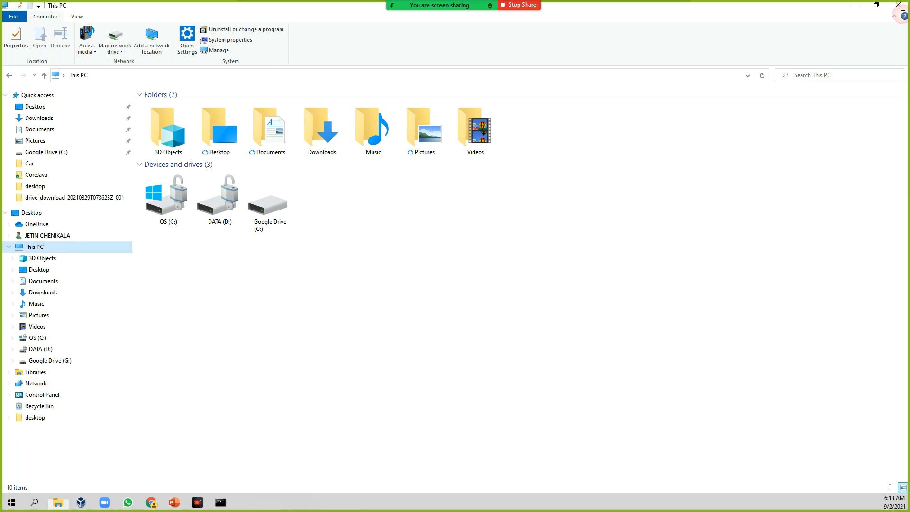
pyautogui.click(856, 6)
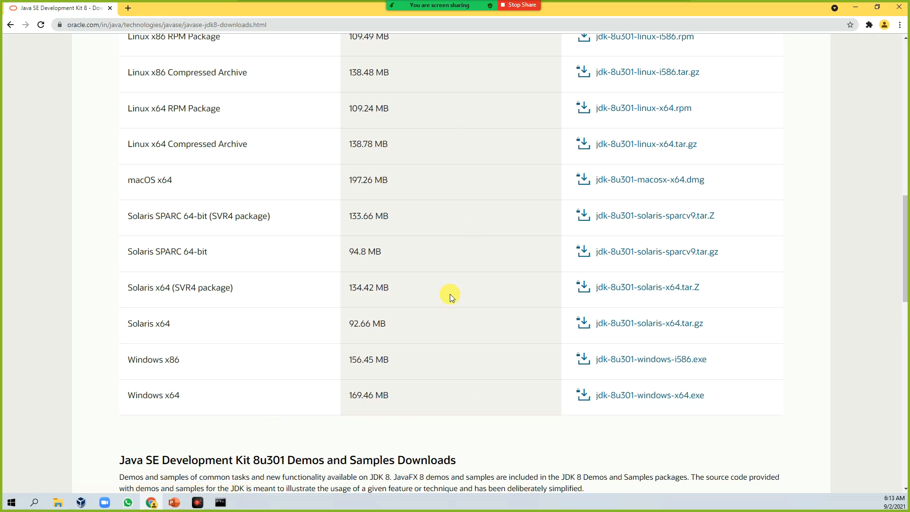
pyautogui.click(637, 397)
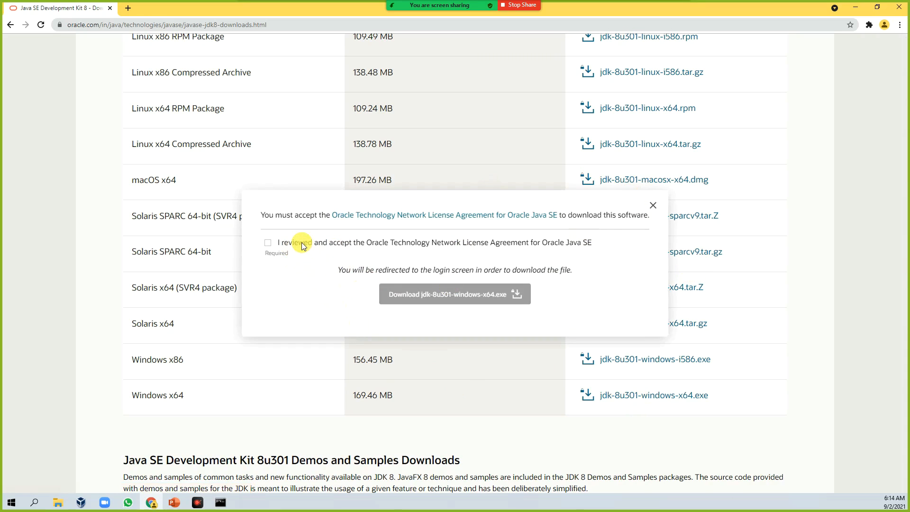
pyautogui.click(269, 243)
pyautogui.click(498, 294)
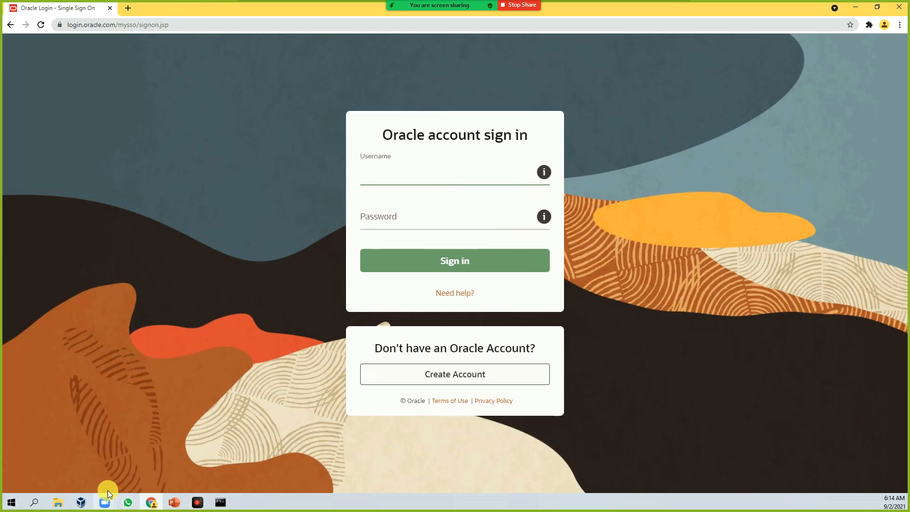
# Launch the jdk-8u301-windows-x64.exe installer from the Softwares folder on the DATA (D:) drive.
pyautogui.click(55, 506)
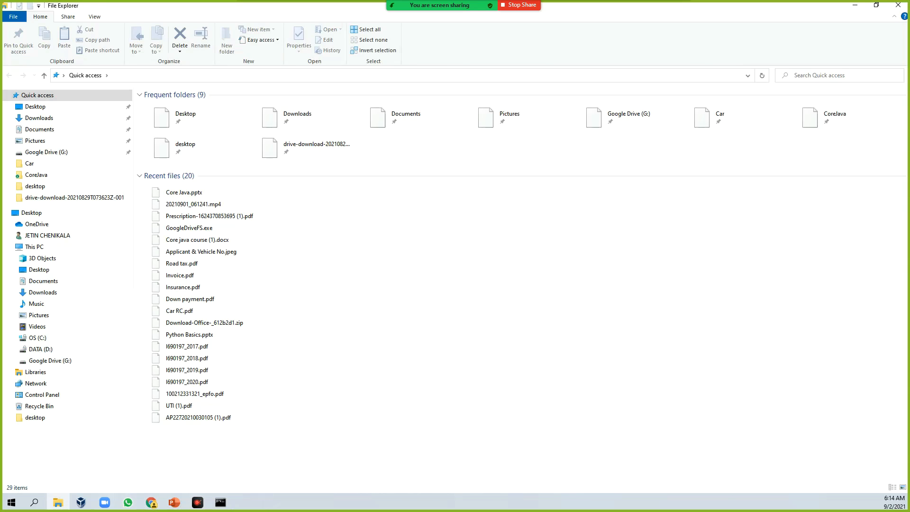
pyautogui.click(40, 350)
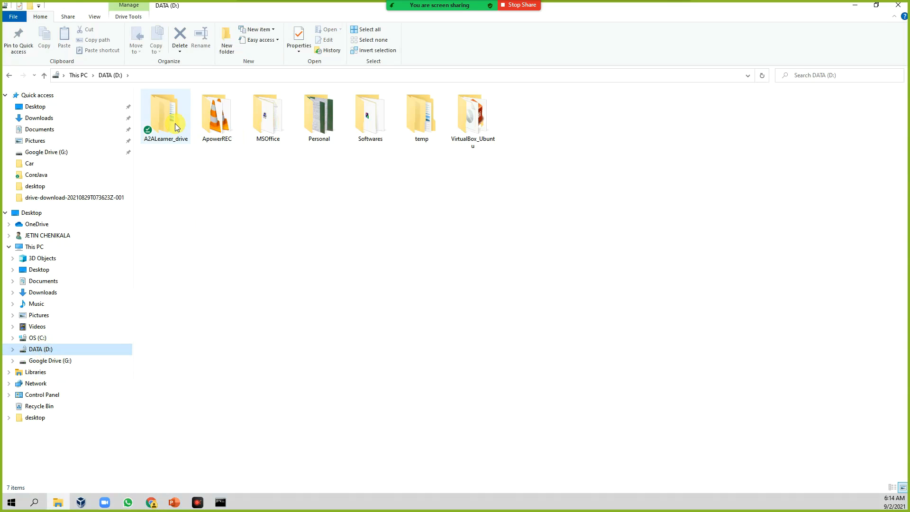
pyautogui.doubleClick(367, 124)
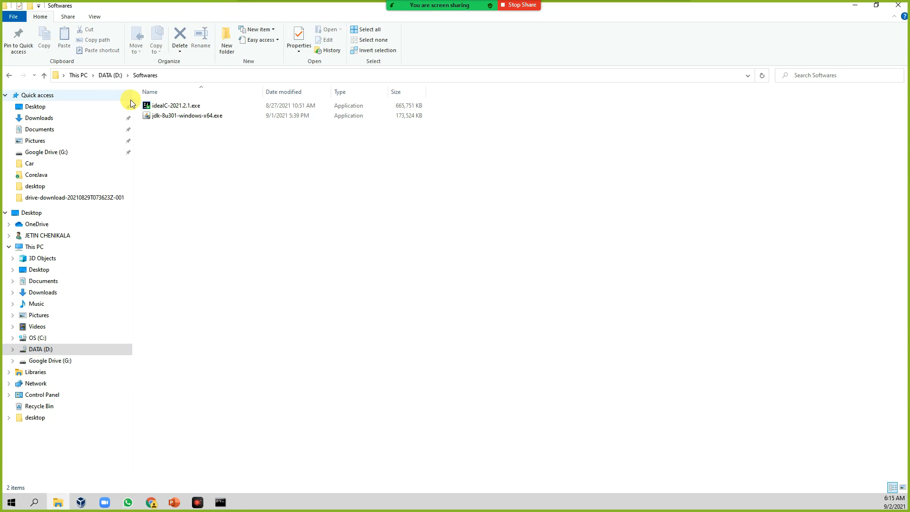
pyautogui.click(173, 119)
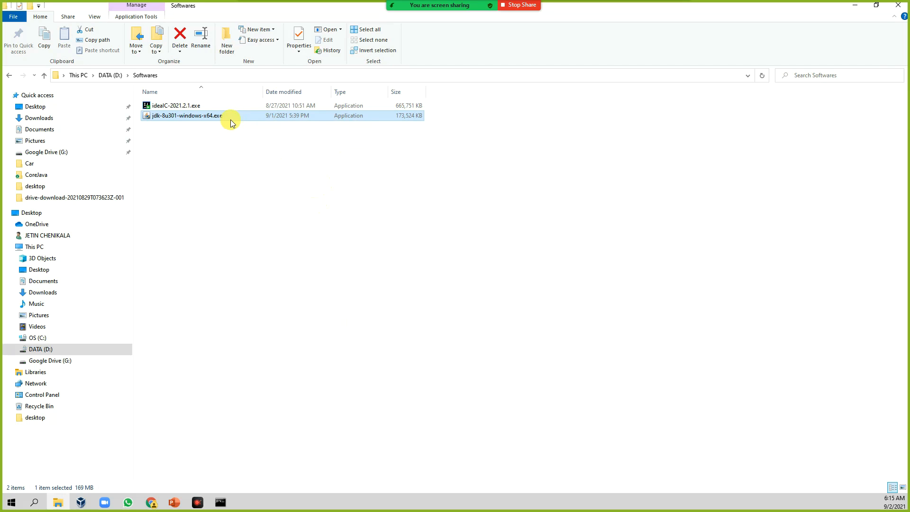
pyautogui.moveTo(230, 119)
pyautogui.doubleClick(207, 117)
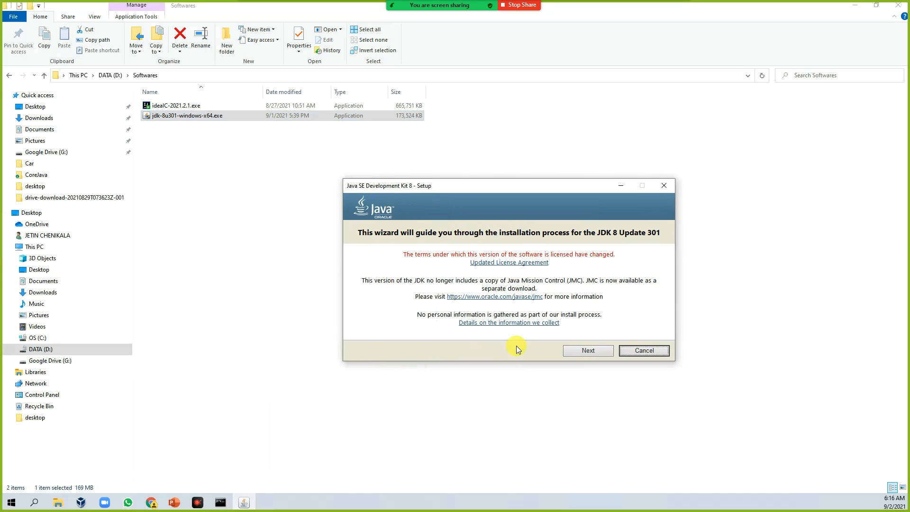
# Continue the JDK setup with the default features and the C:\Program Files\Java\jdk1.8.0_301 install location.
pyautogui.click(586, 350)
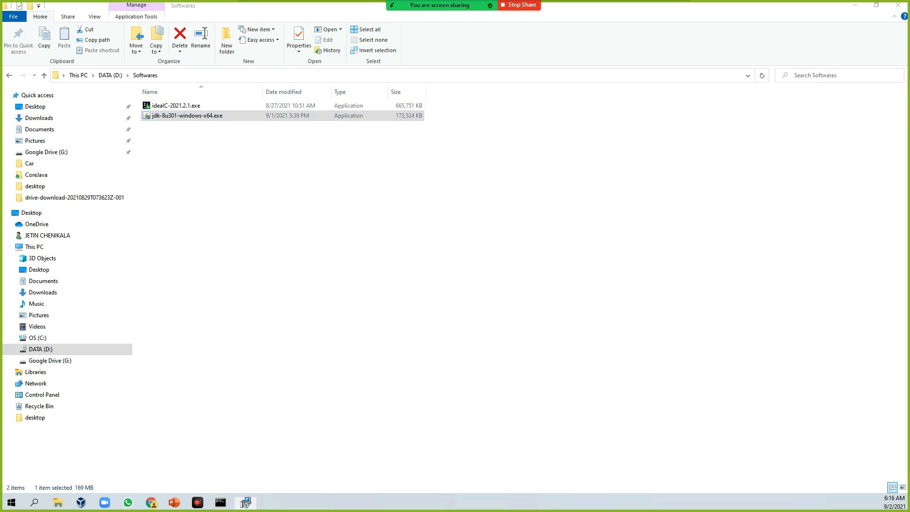
pyautogui.click(244, 502)
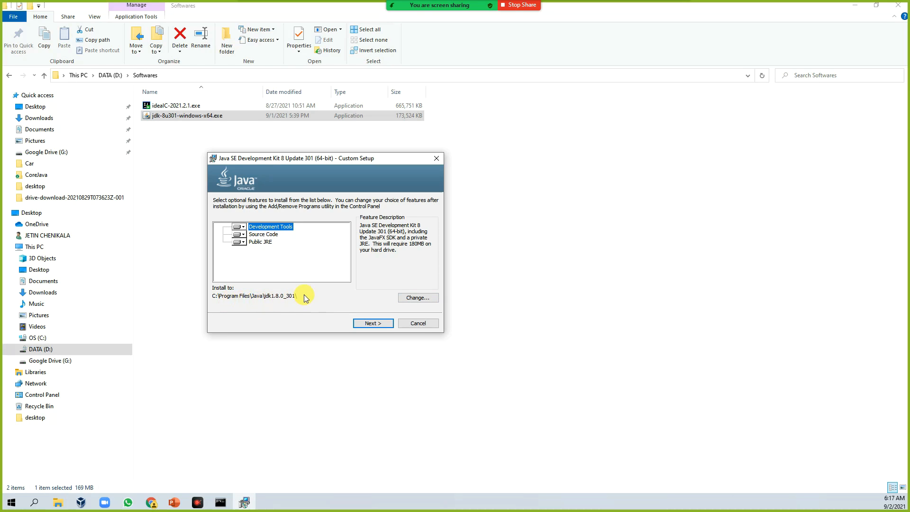
pyautogui.click(372, 323)
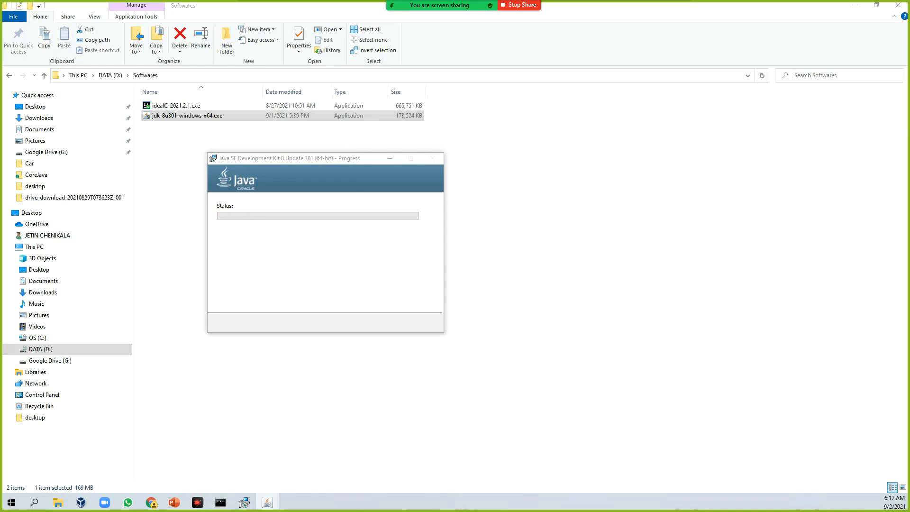
pyautogui.moveTo(1, 271); pyautogui.dragTo(555, 176)
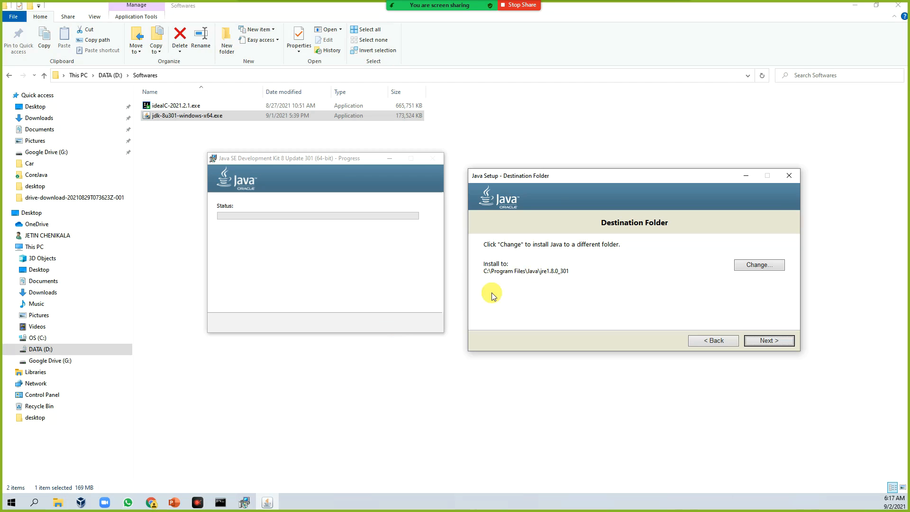
# Browse to C:\Program Files\Java and inspect the installed jdk1.8.0_301 folder.
pyautogui.click(54, 504)
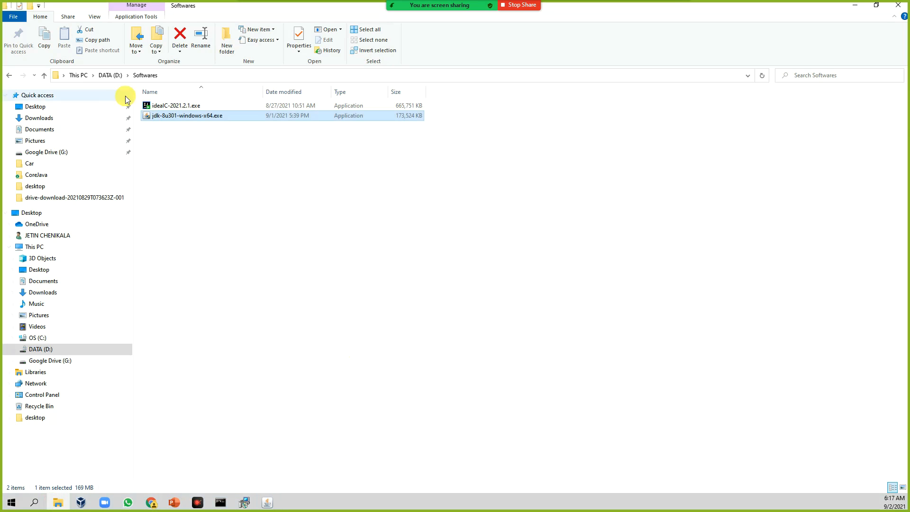
pyautogui.click(37, 327)
pyautogui.click(37, 338)
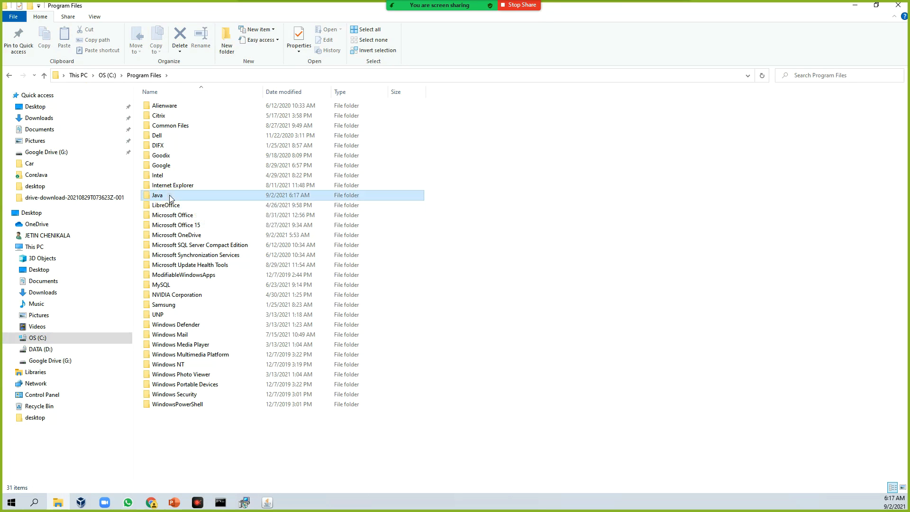
pyautogui.doubleClick(219, 195)
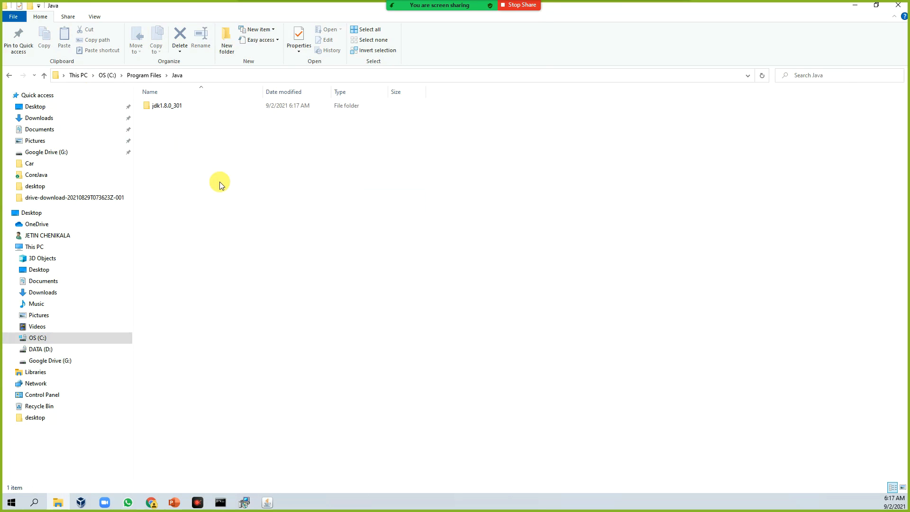
pyautogui.doubleClick(165, 107)
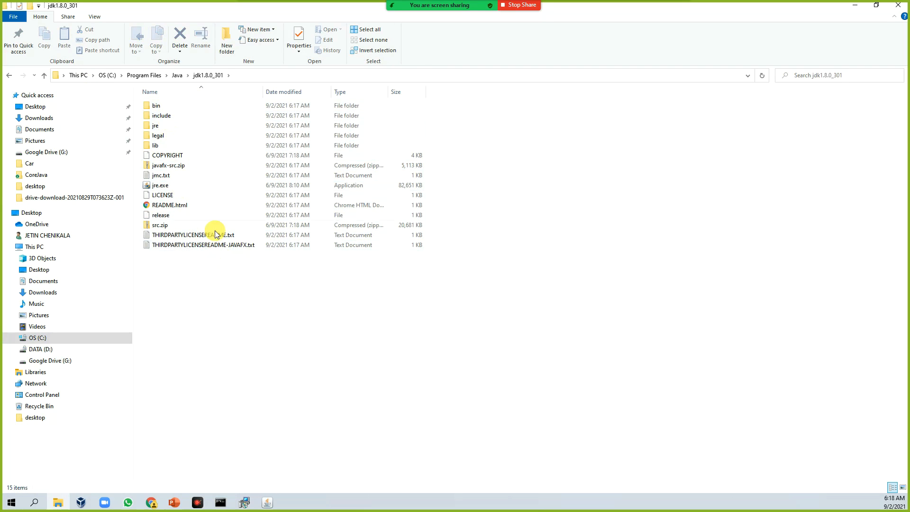
pyautogui.click(178, 76)
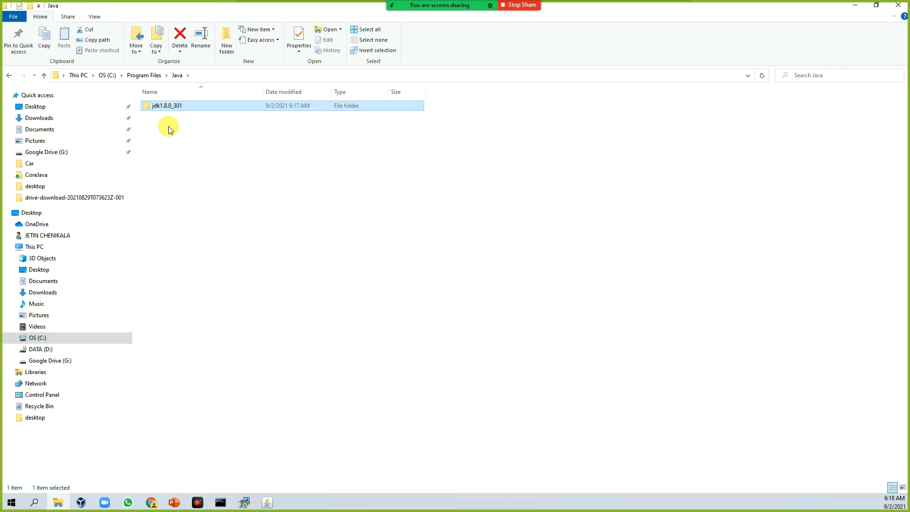
pyautogui.click(198, 132)
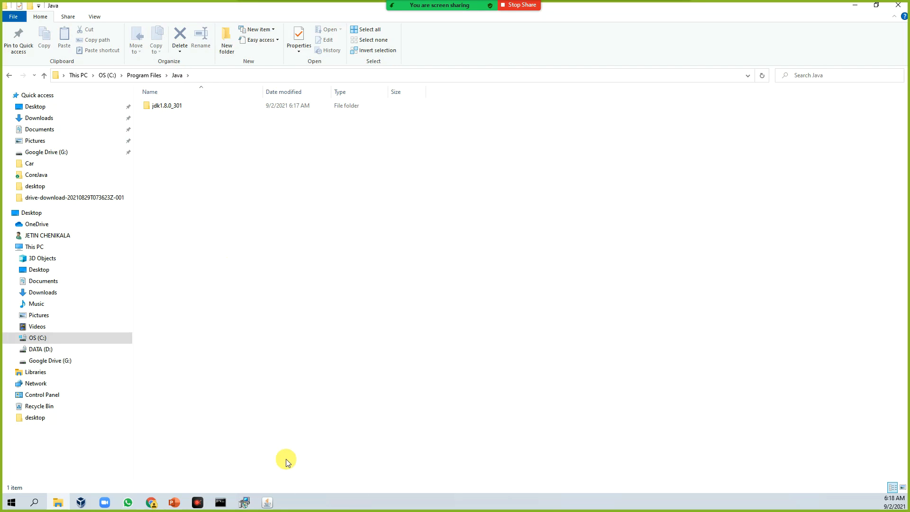
# Install the JRE to the default C:\Program Files\Java\jre1.8.0_301 folder and close the completed JDK setup.
pyautogui.click(268, 503)
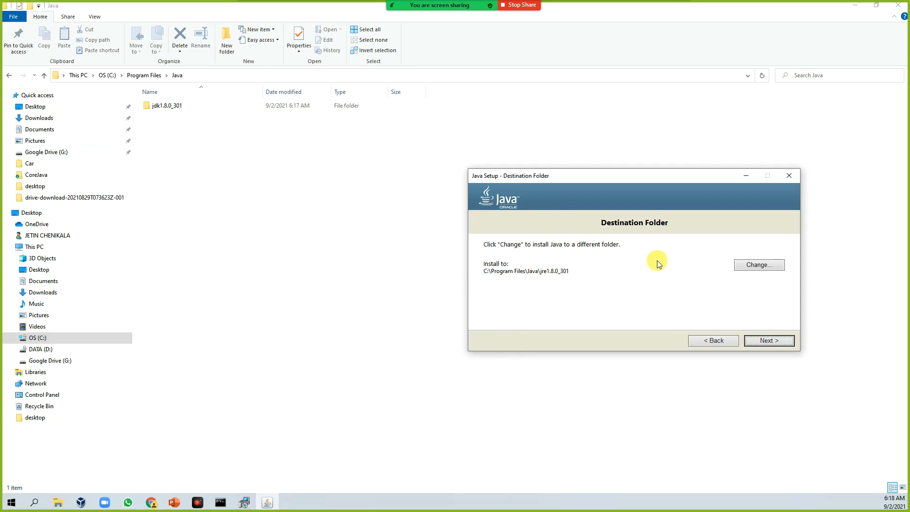
pyautogui.click(772, 337)
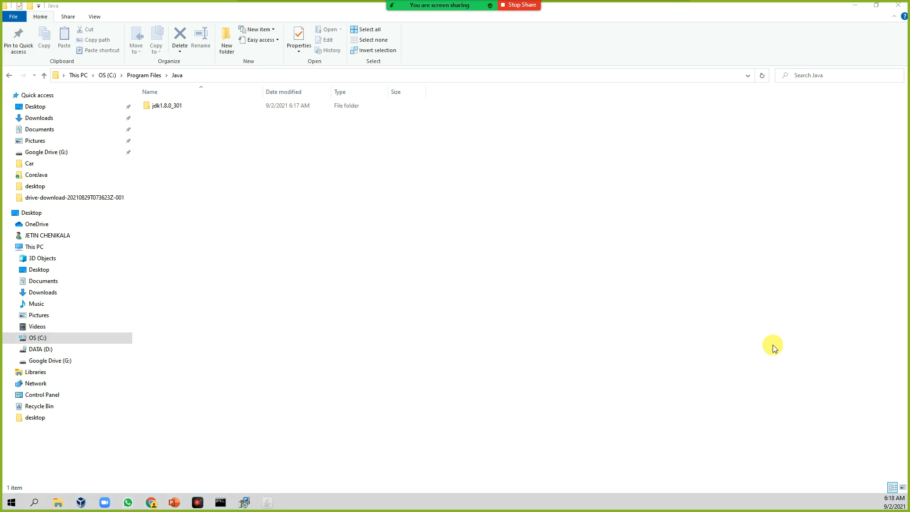
pyautogui.click(244, 503)
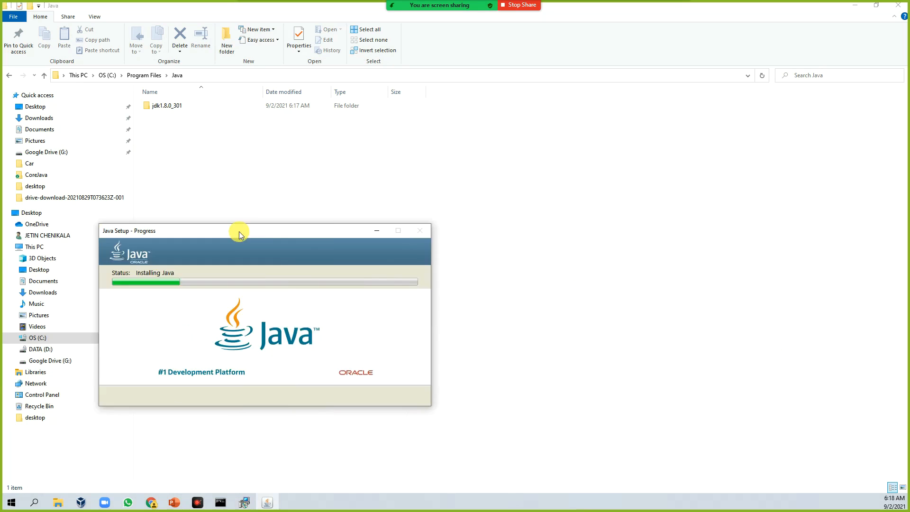
pyautogui.moveTo(239, 232); pyautogui.dragTo(581, 215)
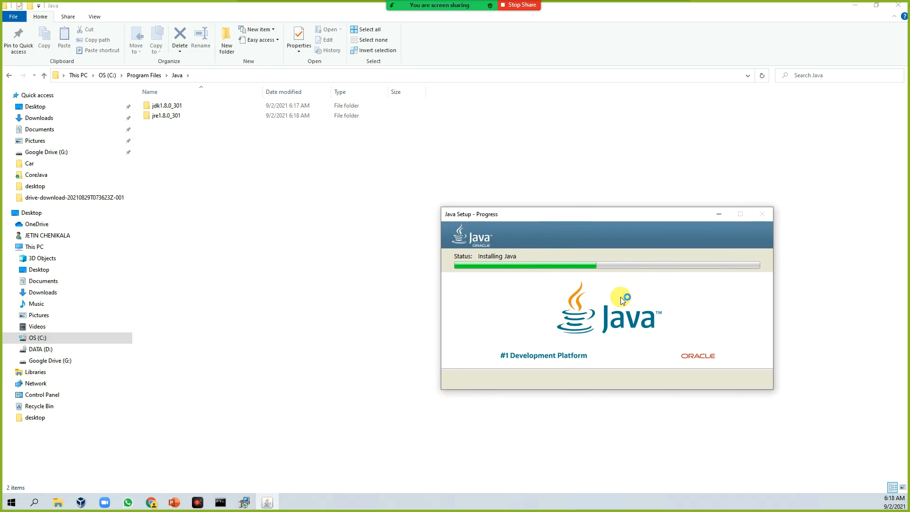
pyautogui.click(246, 505)
pyautogui.moveTo(307, 158); pyautogui.dragTo(290, 241)
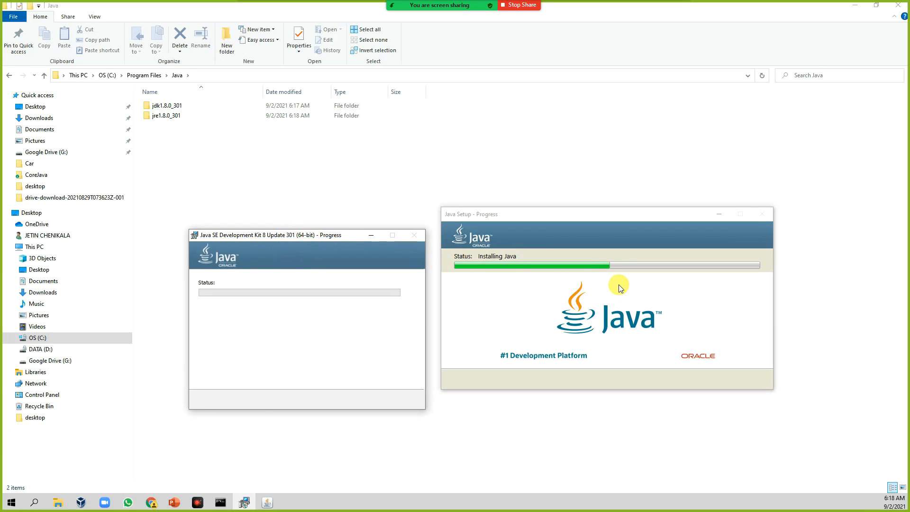
pyautogui.click(634, 217)
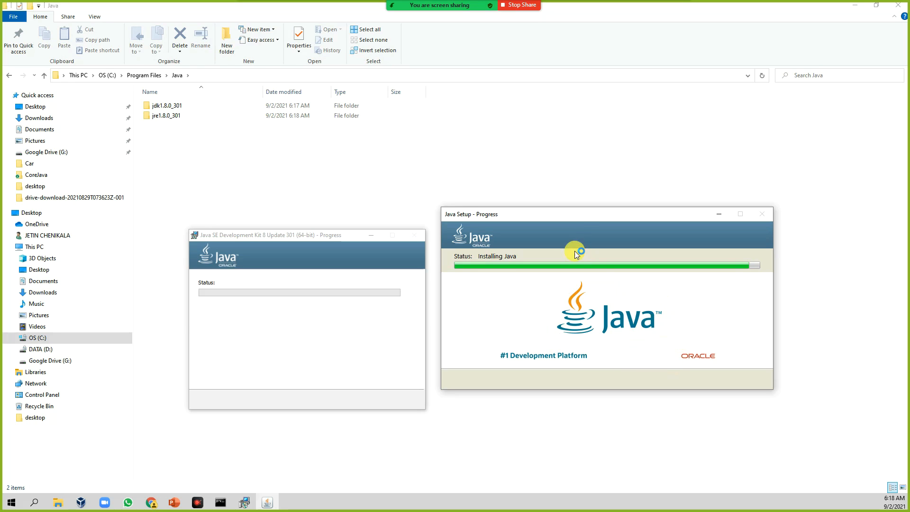
pyautogui.moveTo(253, 237); pyautogui.dragTo(482, 180)
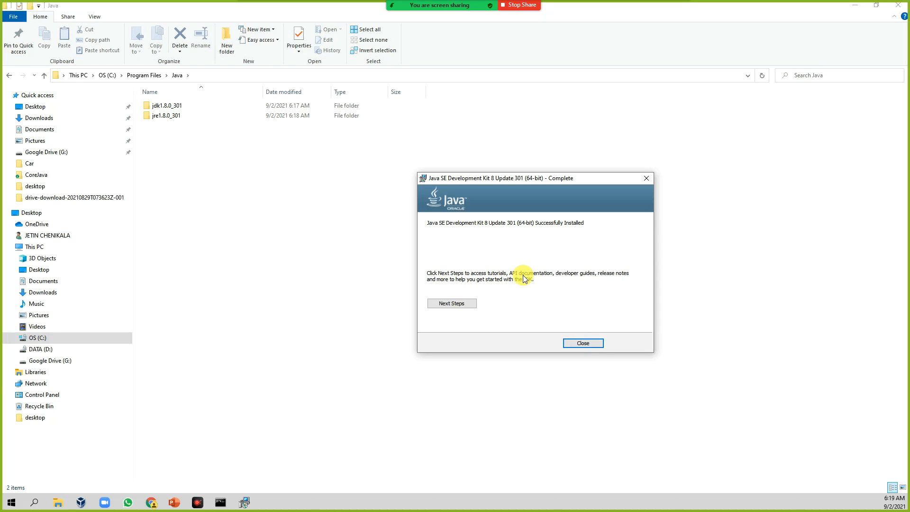
pyautogui.click(583, 343)
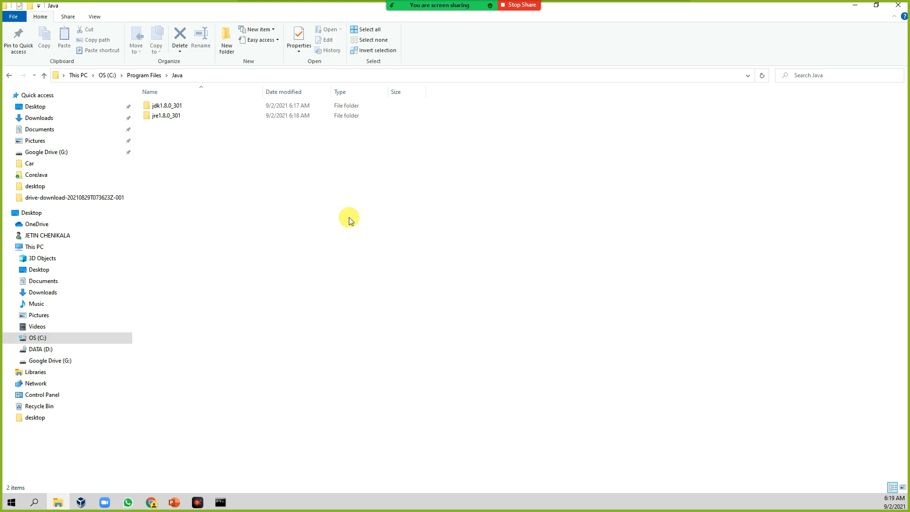
# Explore the lib and bin subfolders of the installed jdk1.8.0_301 folder.
pyautogui.doubleClick(166, 106)
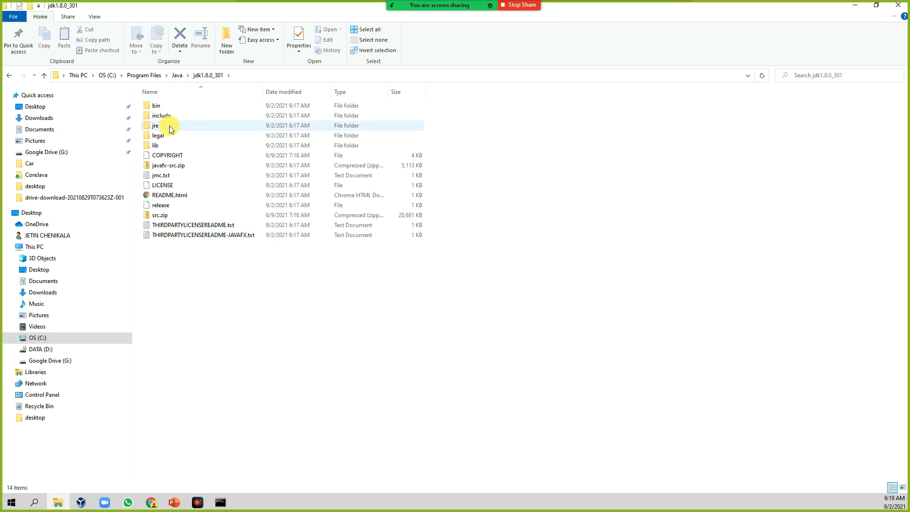
pyautogui.doubleClick(161, 147)
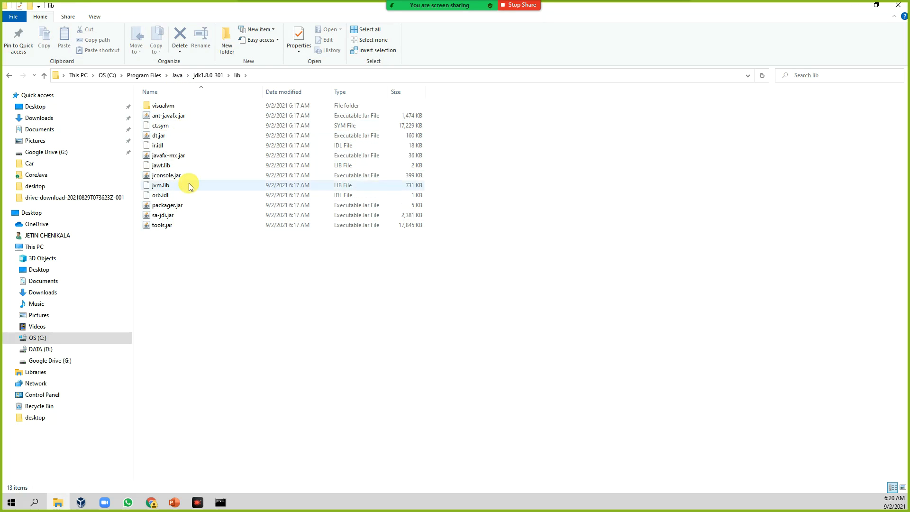
pyautogui.click(178, 136)
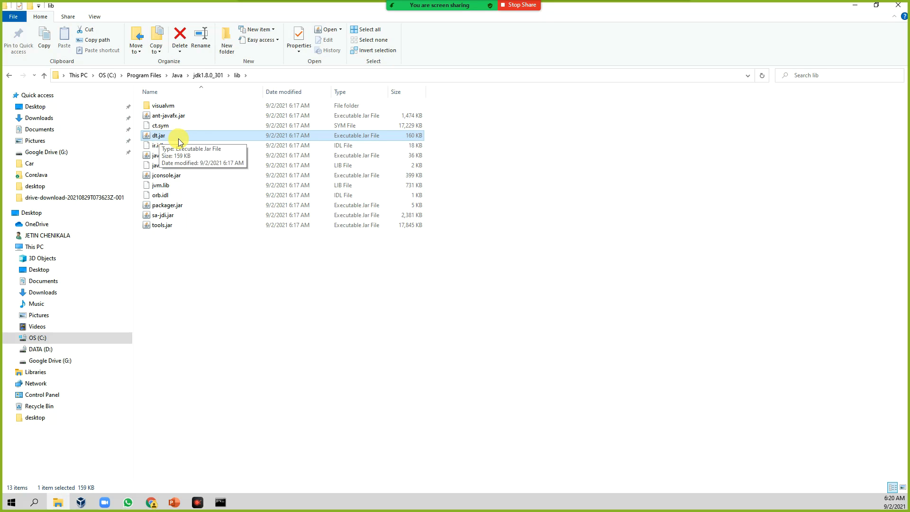
pyautogui.moveTo(200, 139); pyautogui.dragTo(160, 138)
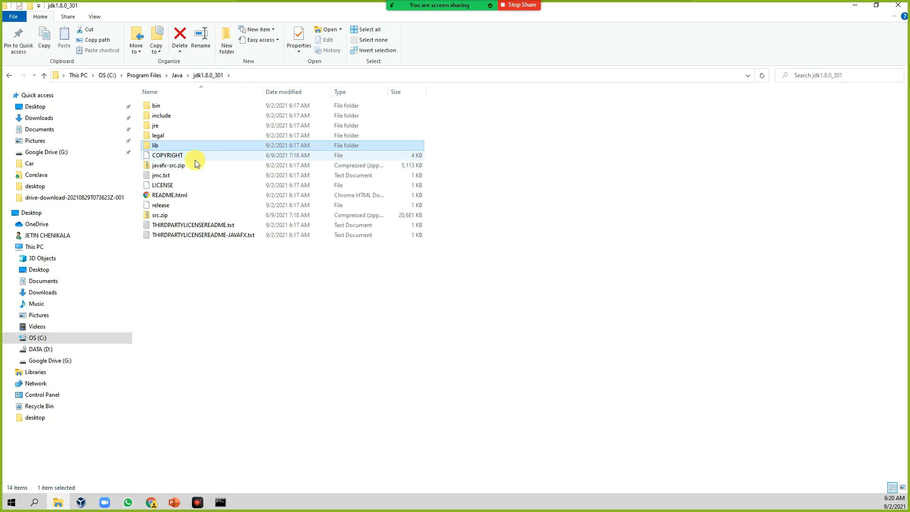
pyautogui.doubleClick(155, 146)
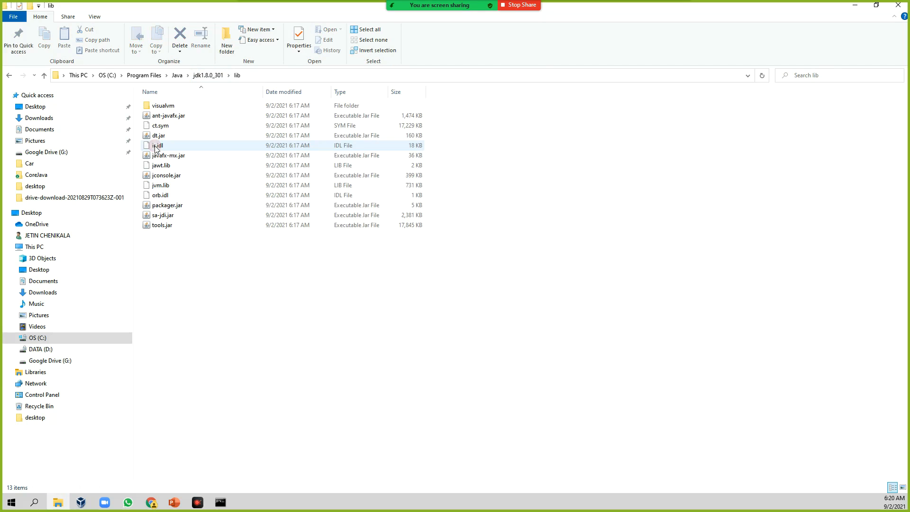
pyautogui.click(220, 76)
pyautogui.click(158, 147)
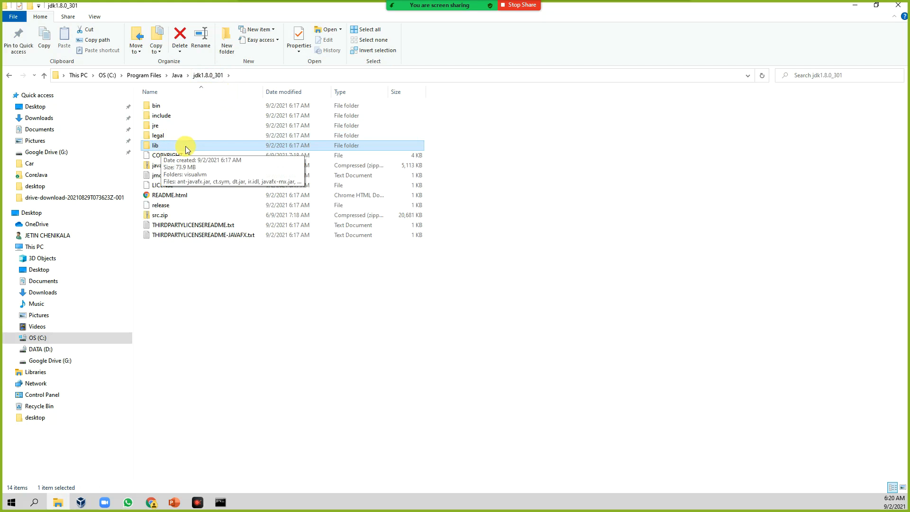
pyautogui.doubleClick(169, 108)
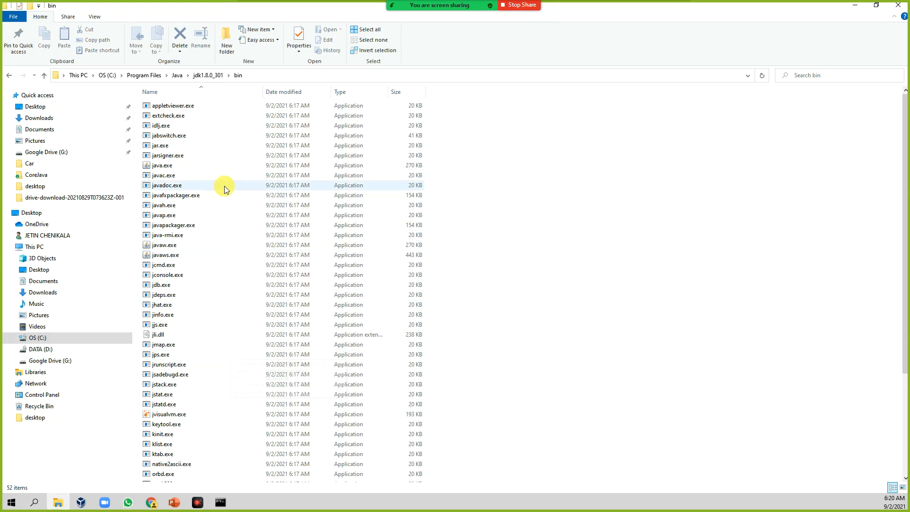
# Scroll through the JDK bin folder's files and go back up to the Java folder.
pyautogui.scroll(-5, 234, 310)
pyautogui.scroll(5, 234, 309)
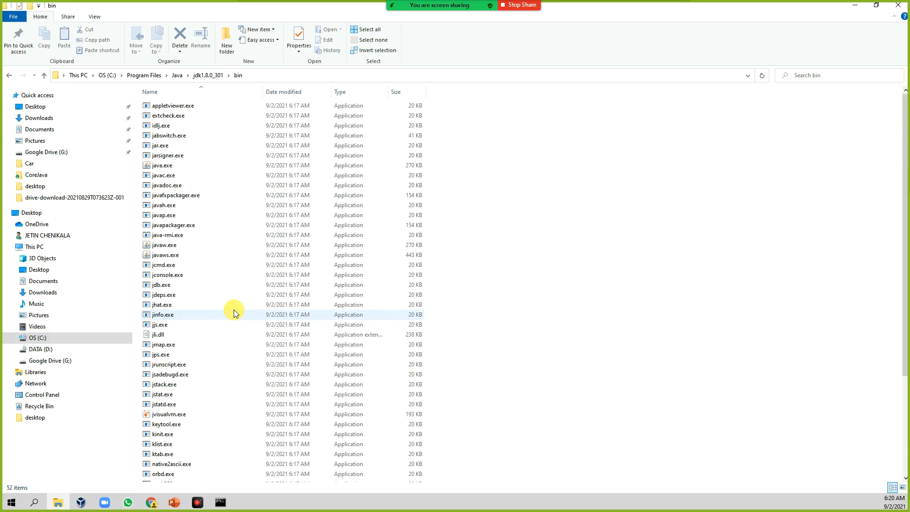
pyautogui.click(204, 80)
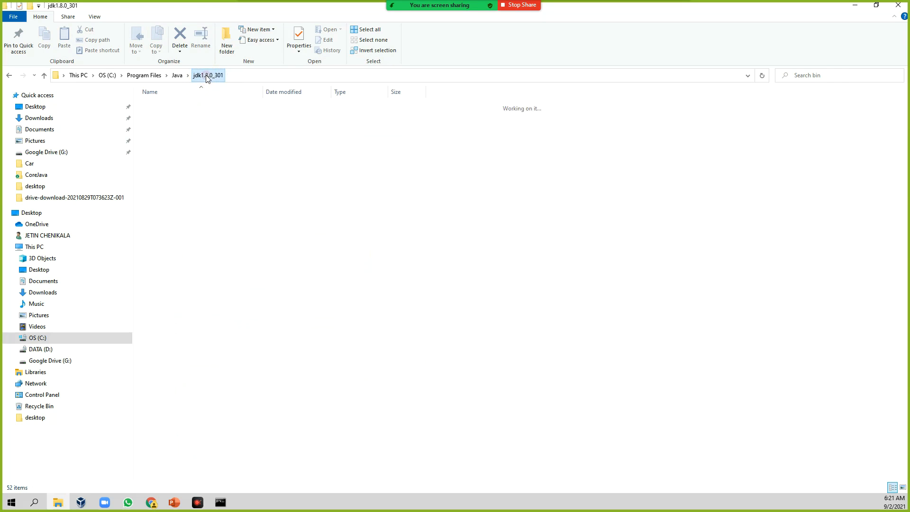
pyautogui.click(177, 75)
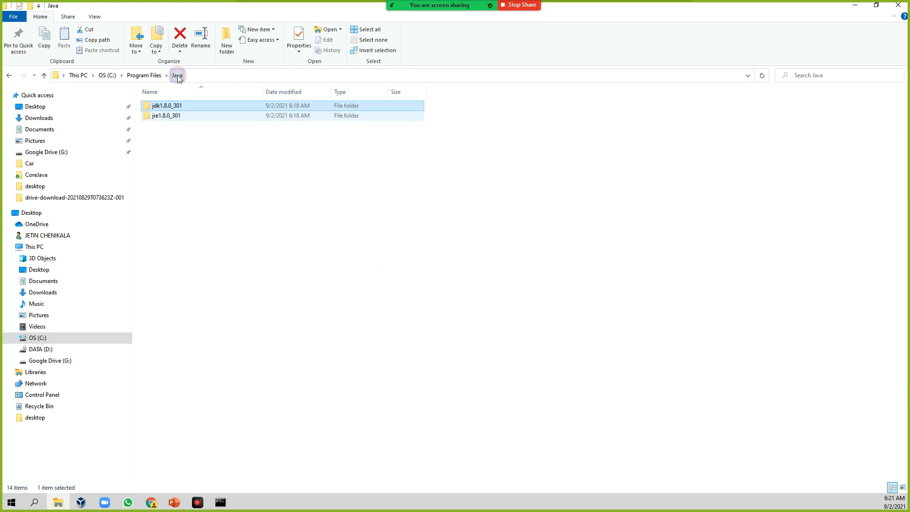
# Explore the bin and lib subfolders of the jre1.8.0_301 folder and return to the Java folder.
pyautogui.doubleClick(175, 118)
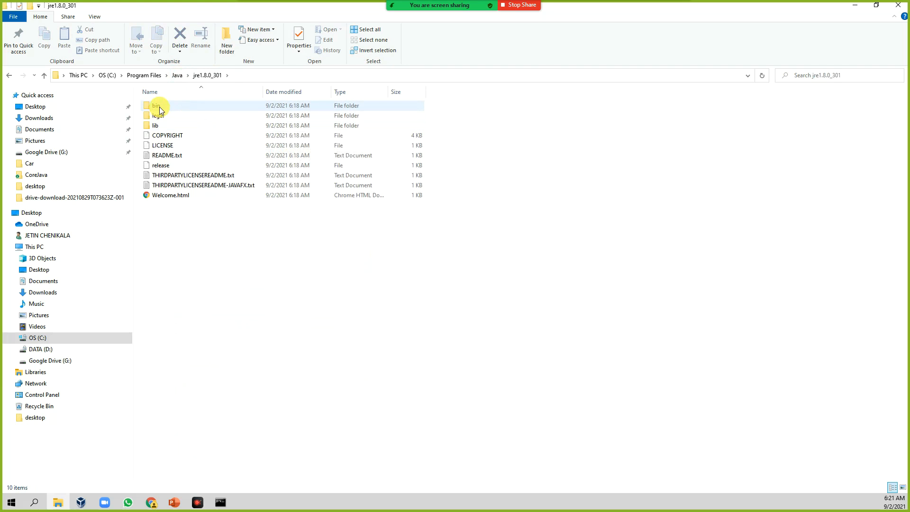
pyautogui.doubleClick(160, 106)
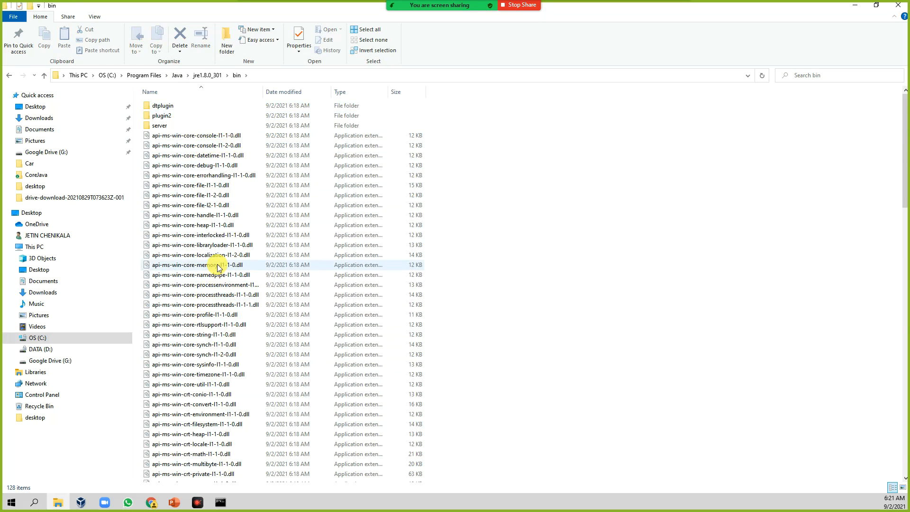
pyautogui.moveTo(219, 268)
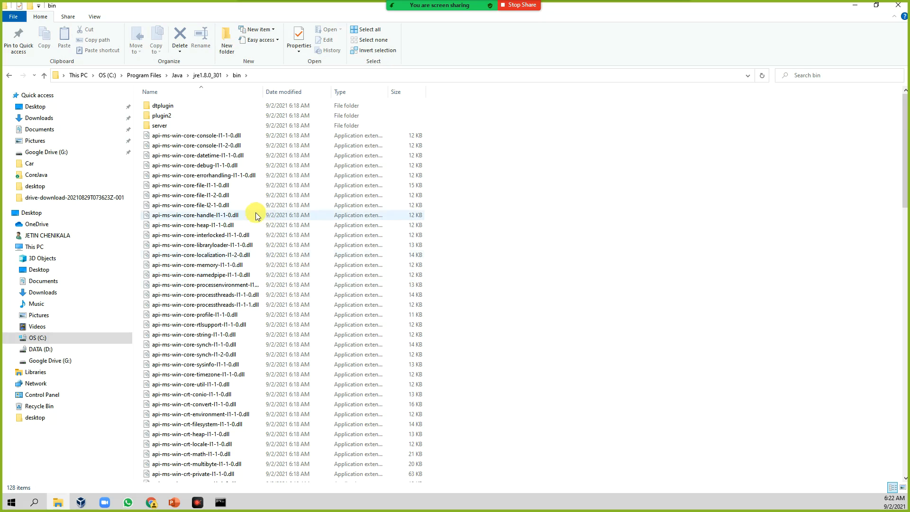
pyautogui.scroll(-12, 246, 412)
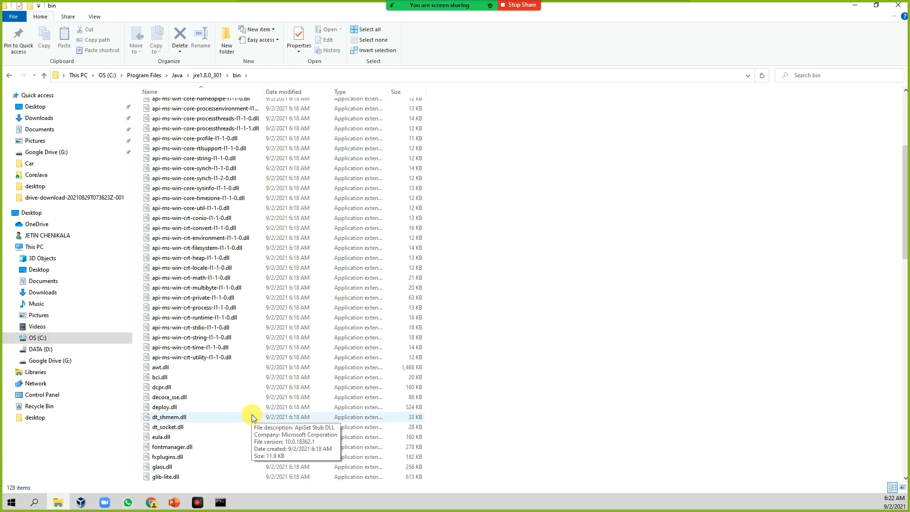
pyautogui.scroll(-5, 266, 399)
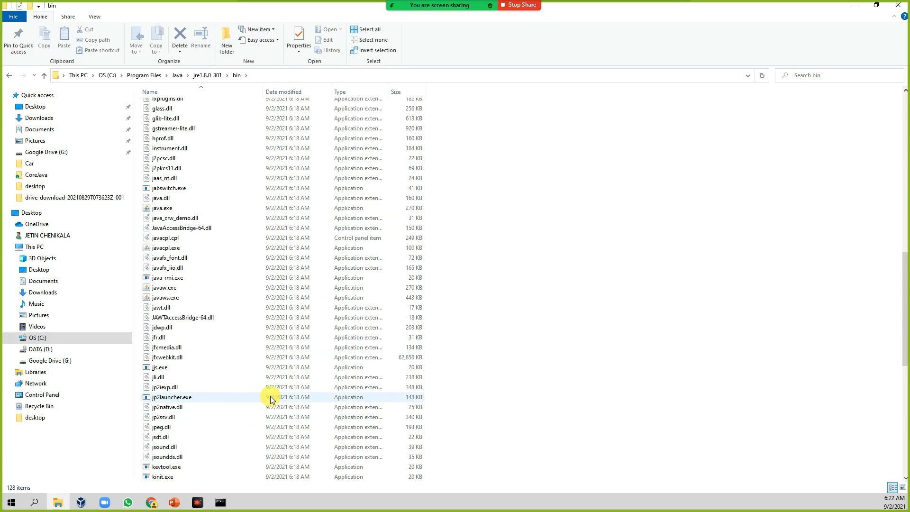
pyautogui.scroll(7, 240, 451)
pyautogui.scroll(11, 265, 353)
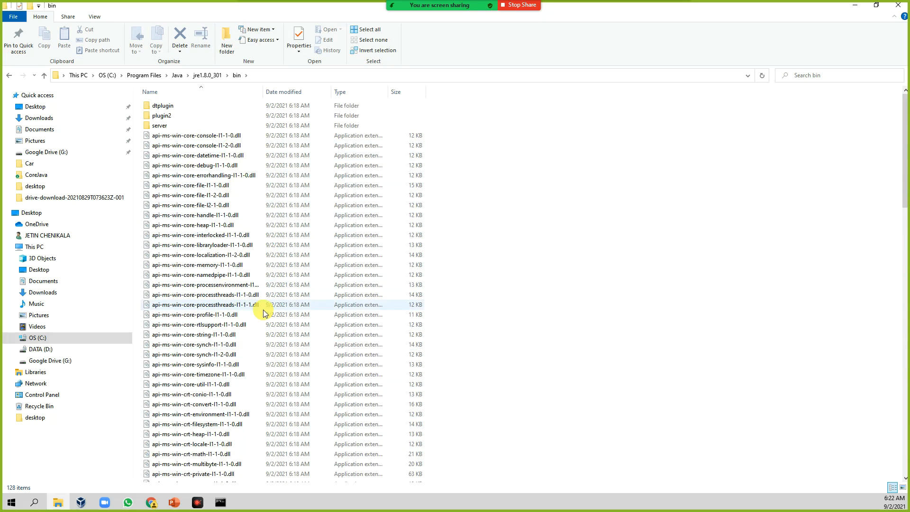
pyautogui.click(219, 75)
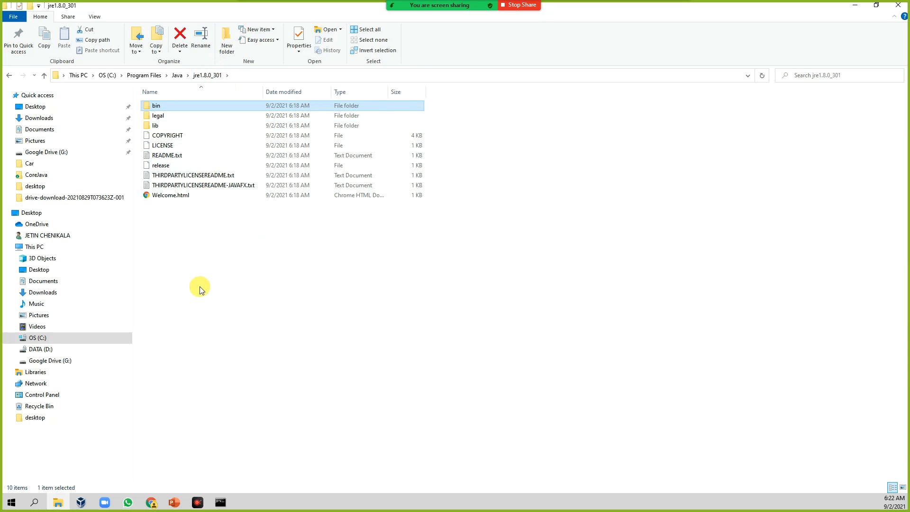
pyautogui.doubleClick(155, 126)
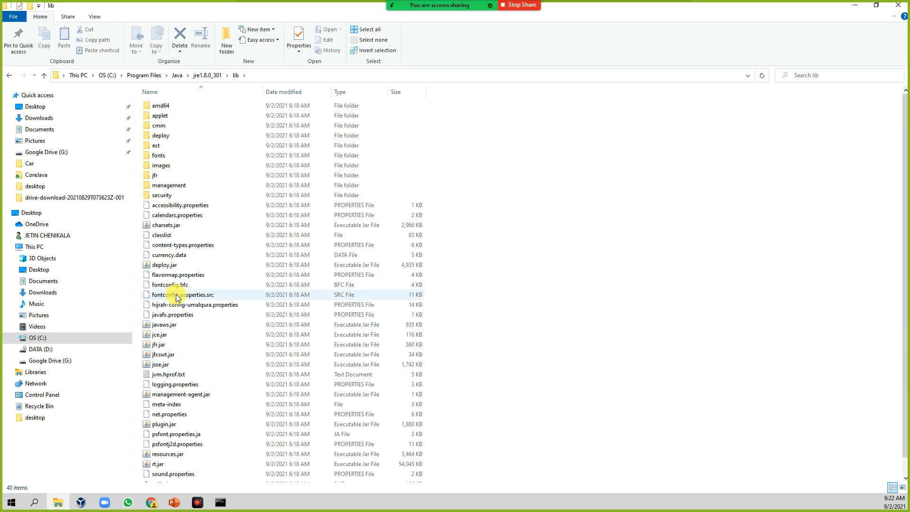
pyautogui.click(209, 76)
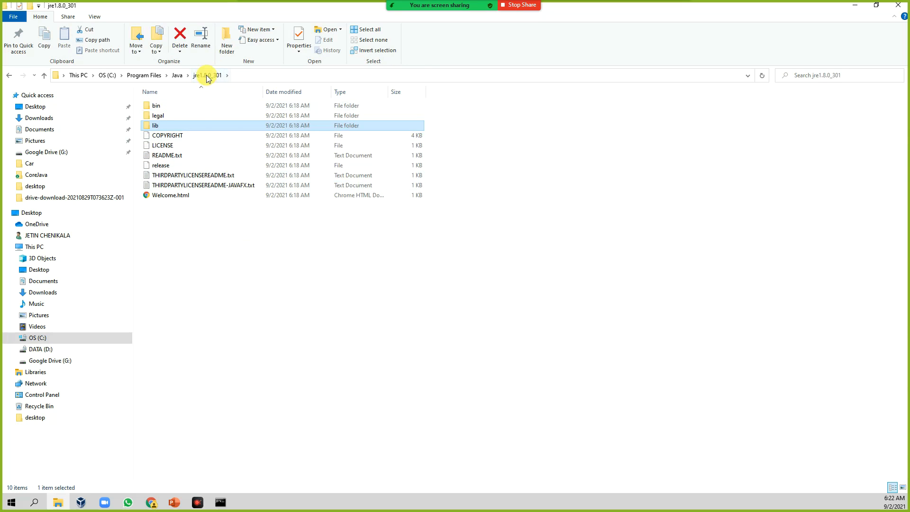
pyautogui.click(177, 76)
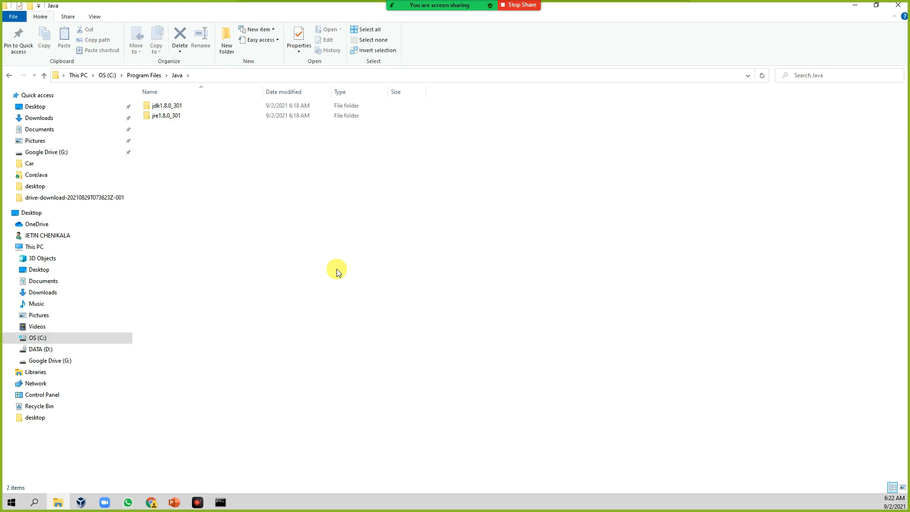
# Close the old Command Prompt, open a fresh one, and run java -version.
pyautogui.click(227, 507)
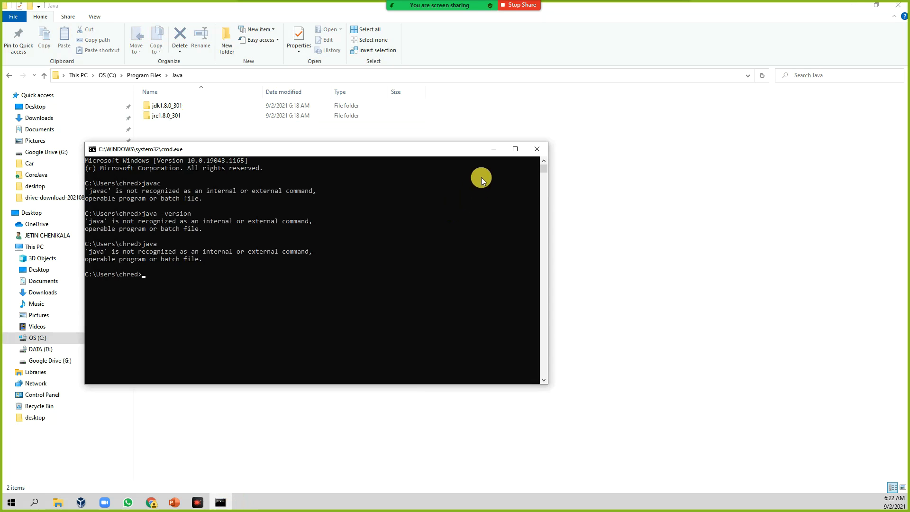
pyautogui.click(537, 149)
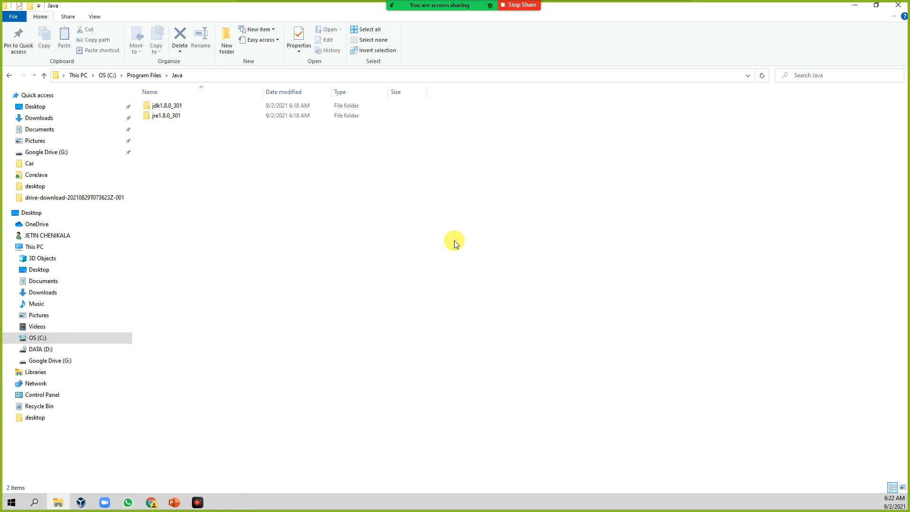
pyautogui.press('super+r')
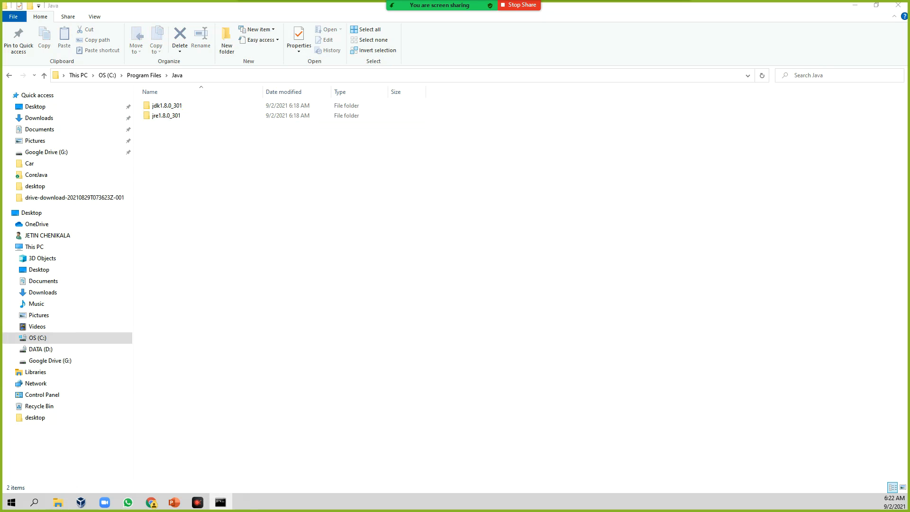
pyautogui.moveTo(170, 198); pyautogui.dragTo(379, 143)
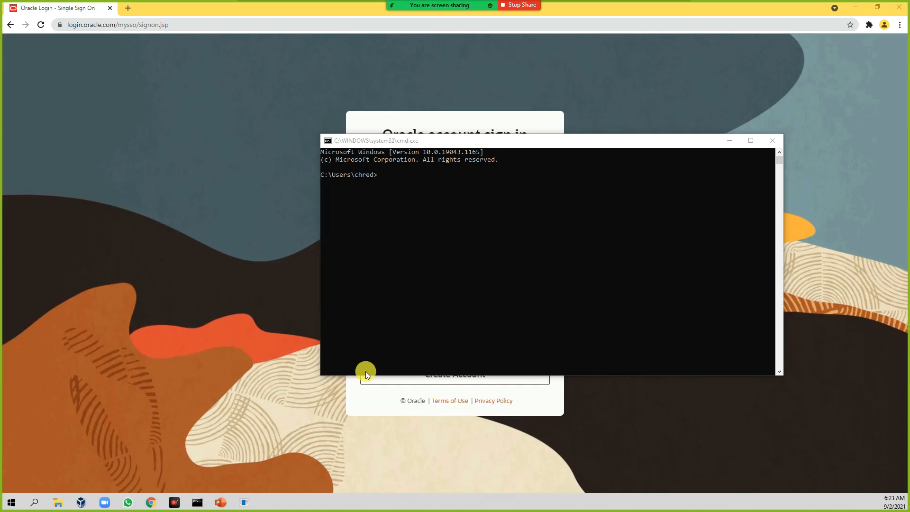
pyautogui.click(414, 205)
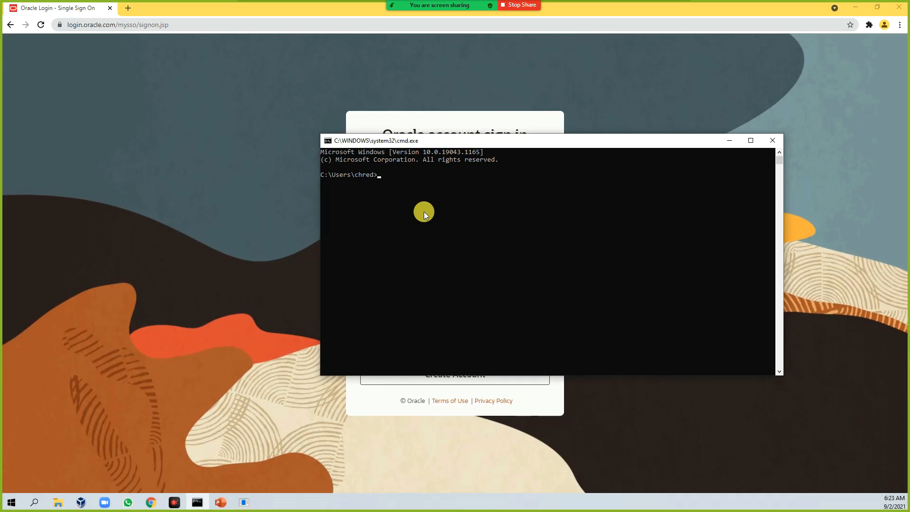
pyautogui.write('java -version')
pyautogui.press('Return')
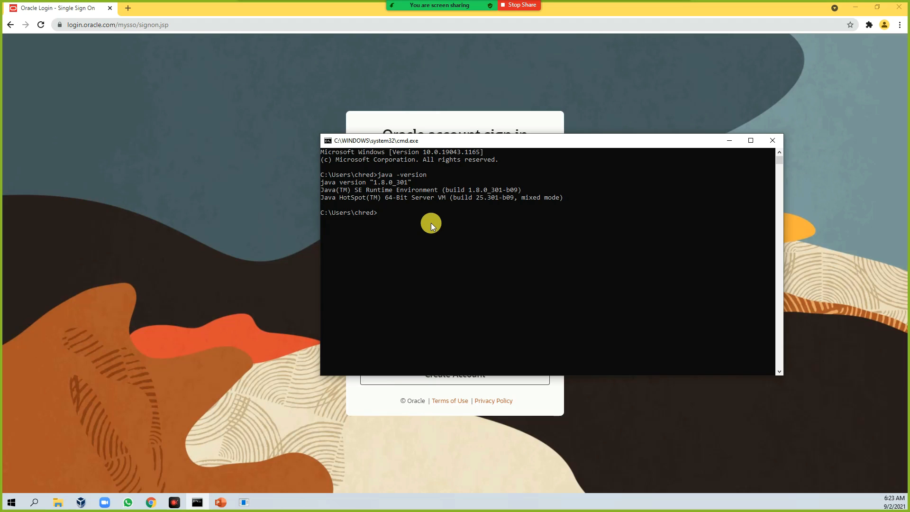
# Run the javac and java commands, scroll back through the output, and close the Command Prompt.
pyautogui.write('javac')
pyautogui.press('Return')
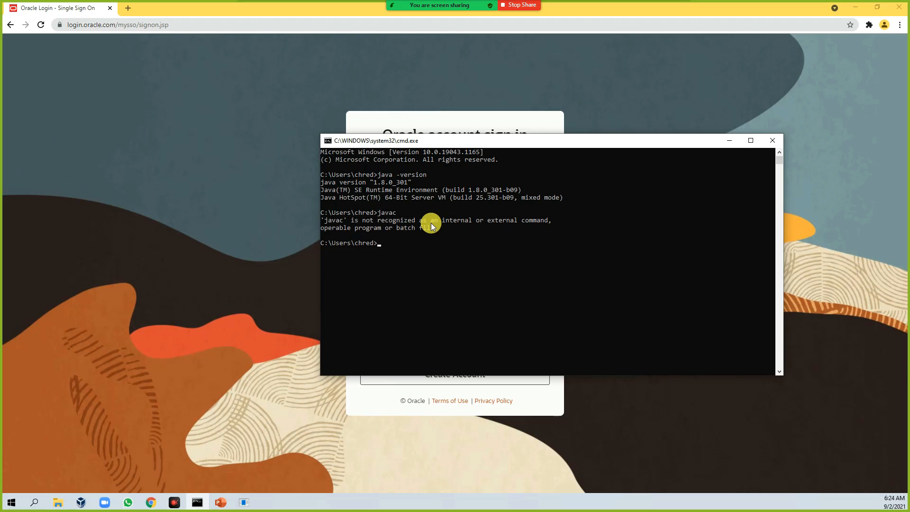
pyautogui.write('java')
pyautogui.press('Return')
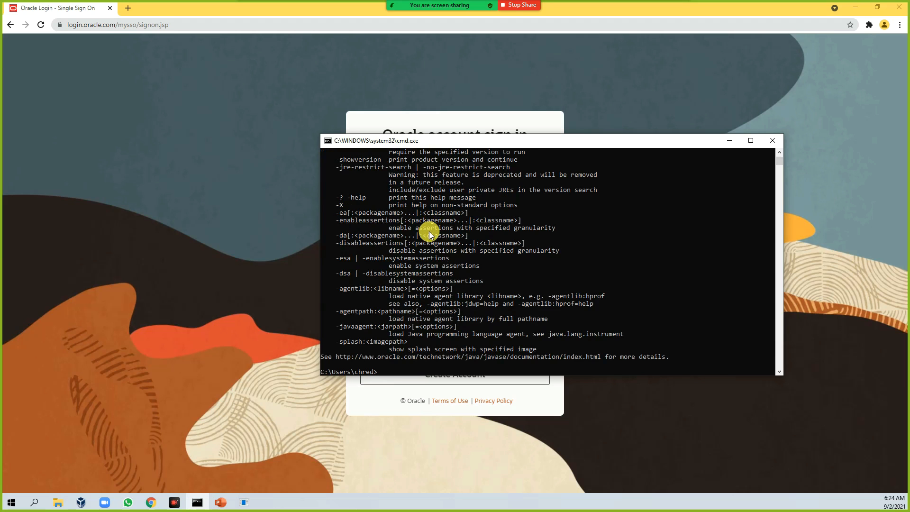
pyautogui.scroll(9, 429, 231)
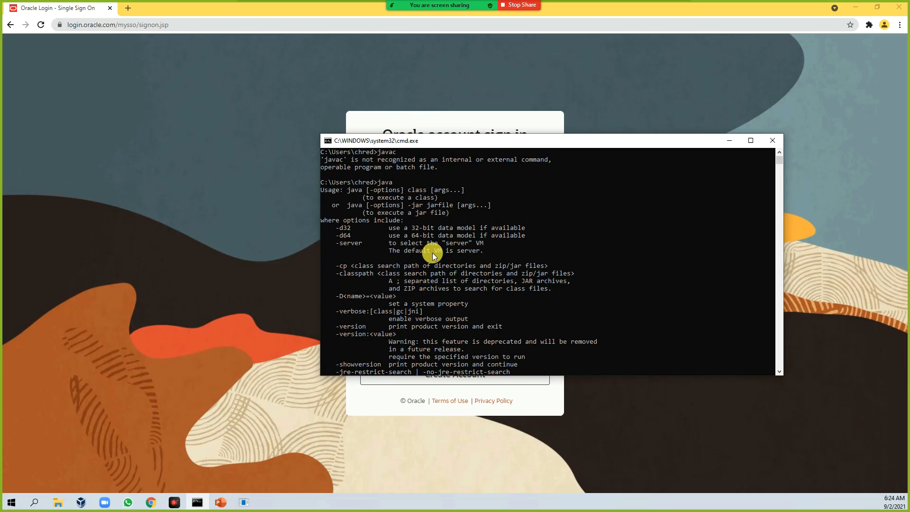
pyautogui.scroll(2, 432, 253)
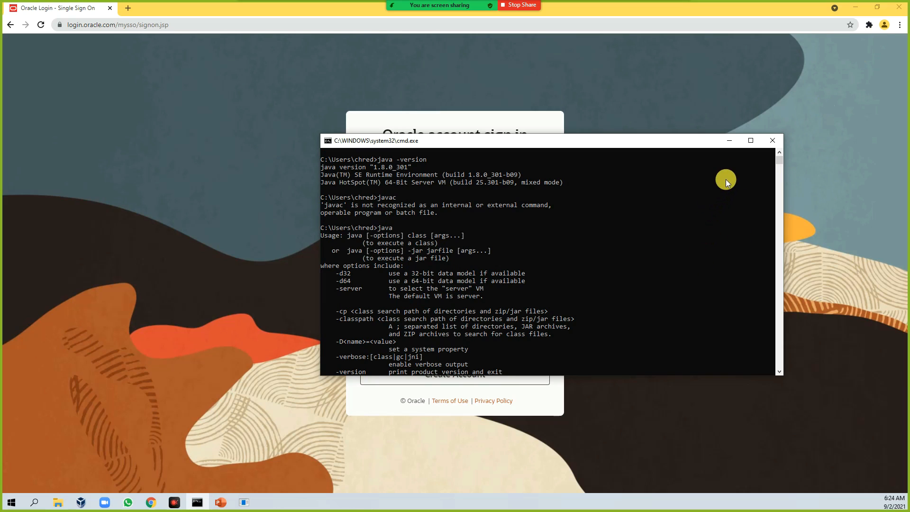
pyautogui.click(776, 140)
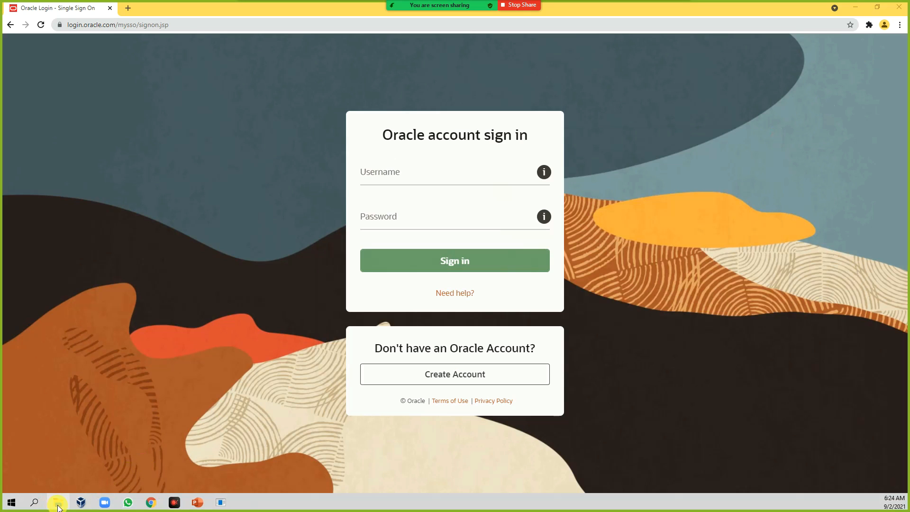
# Open File Explorer and navigate to C:\Program Files\Java\jdk1.8.0_301\bin.
pyautogui.press('super+e')
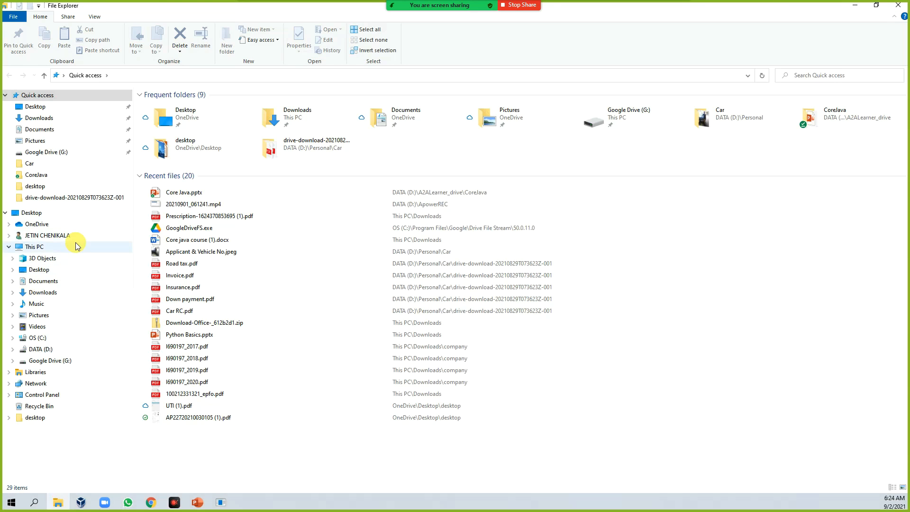
pyautogui.click(44, 344)
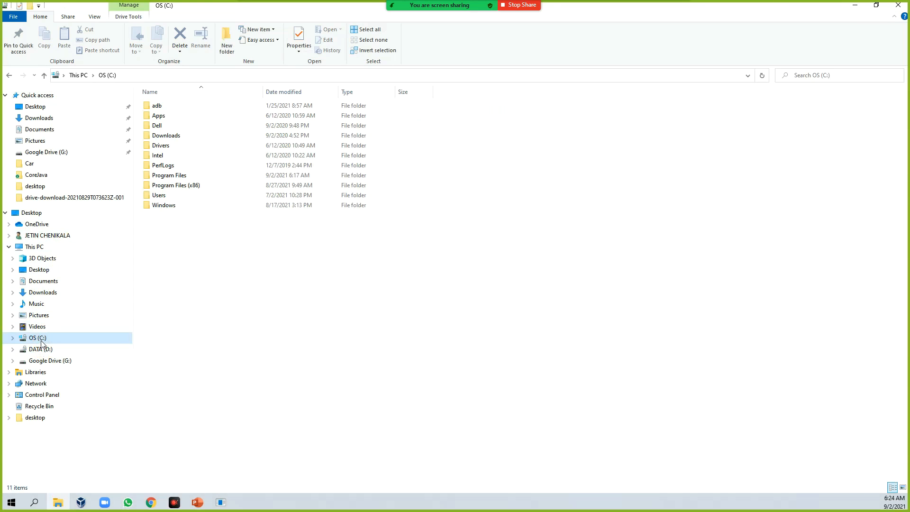
pyautogui.doubleClick(164, 175)
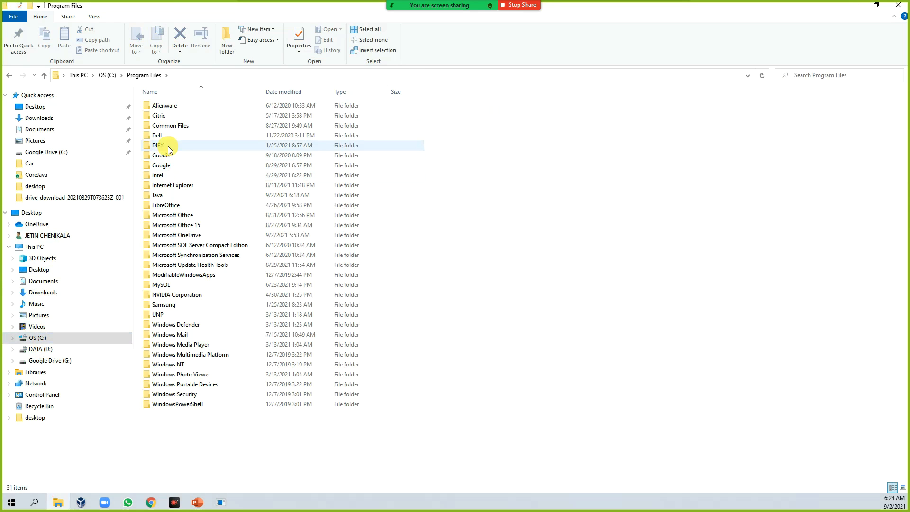
pyautogui.doubleClick(164, 196)
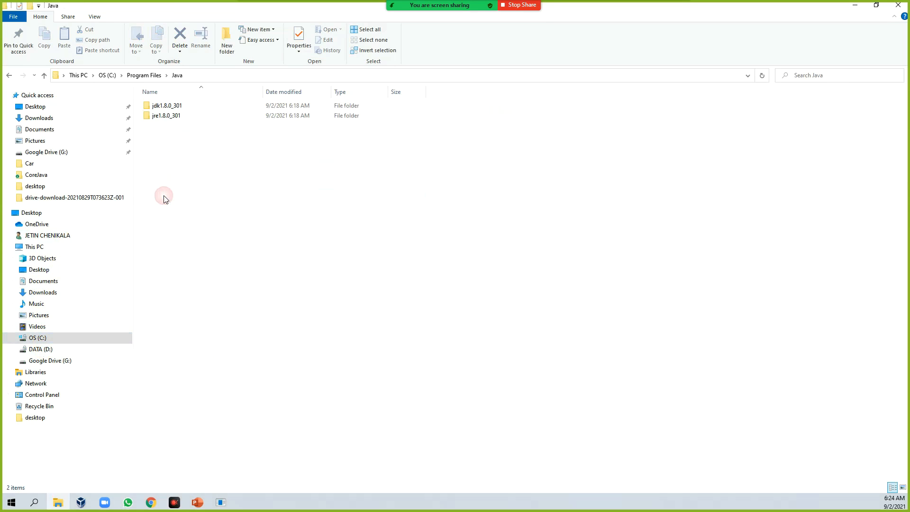
pyautogui.doubleClick(177, 106)
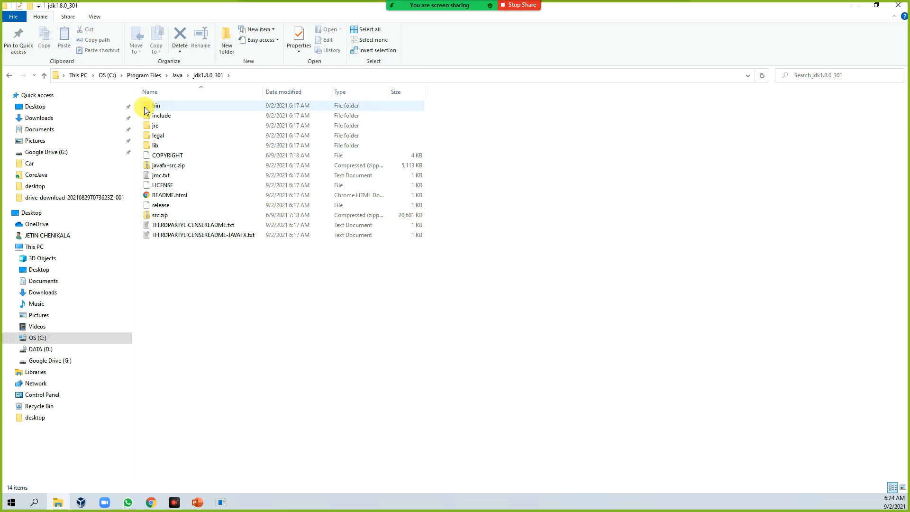
pyautogui.doubleClick(171, 107)
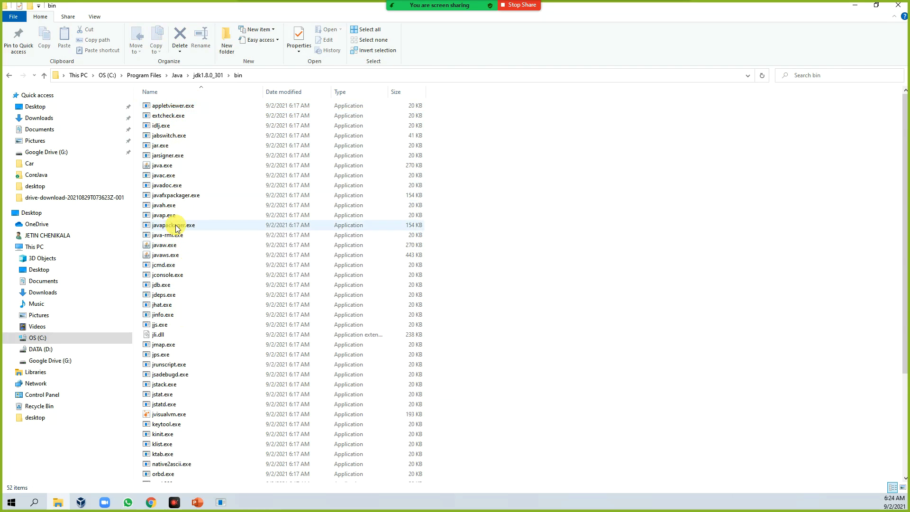
# Inspect the javac.exe and java.exe files in the JDK bin folder.
pyautogui.click(172, 178)
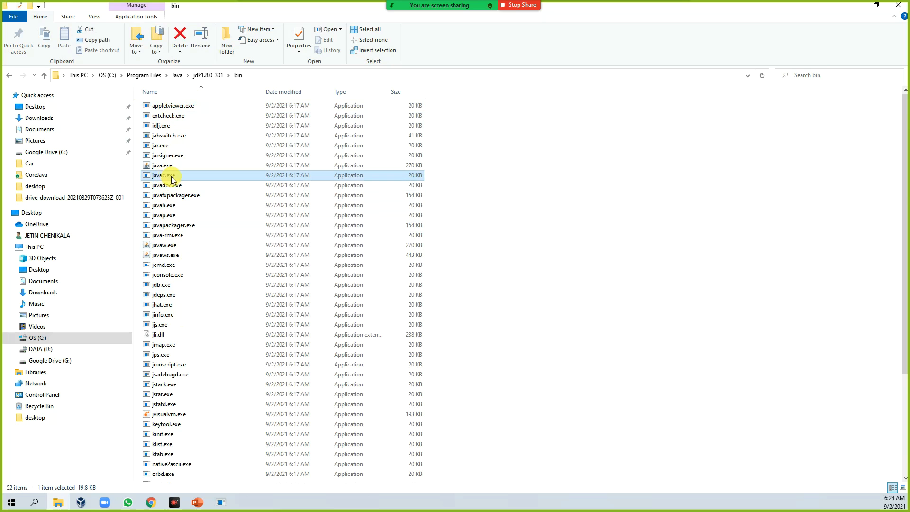
pyautogui.click(161, 168)
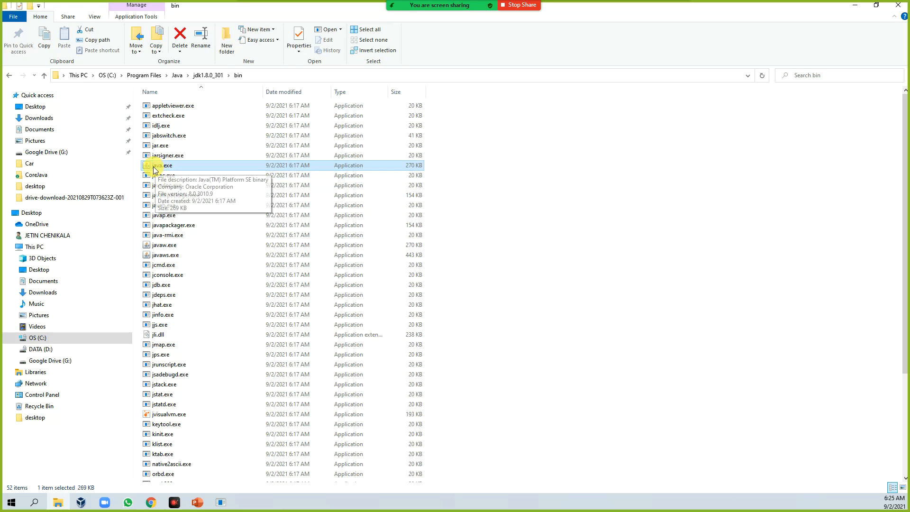
pyautogui.click(161, 176)
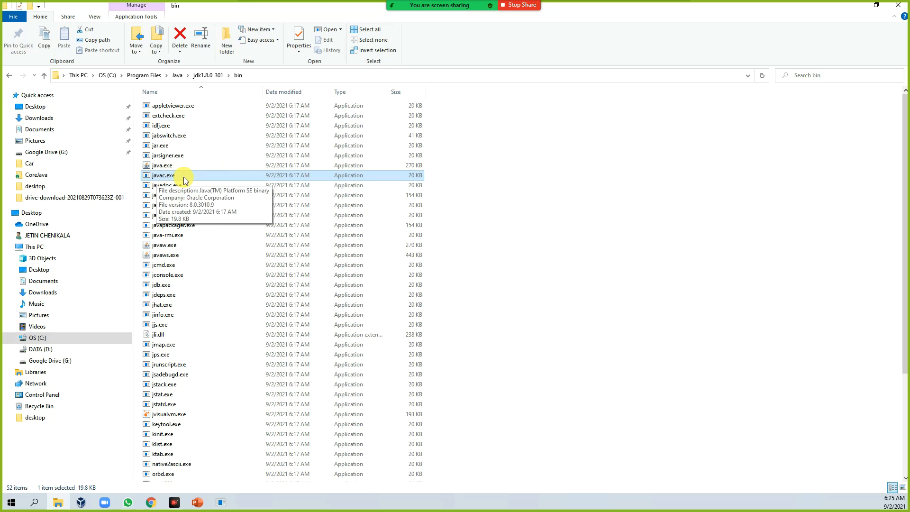
pyautogui.click(161, 166)
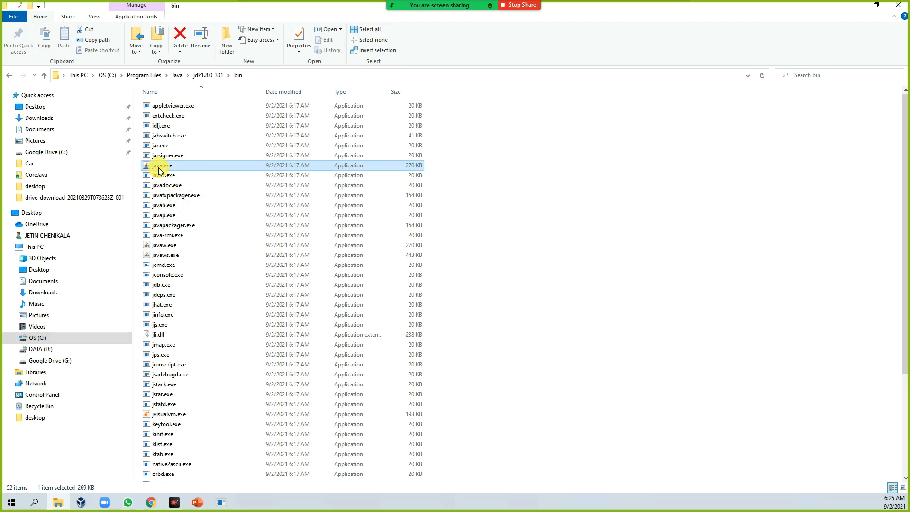
pyautogui.moveTo(160, 171)
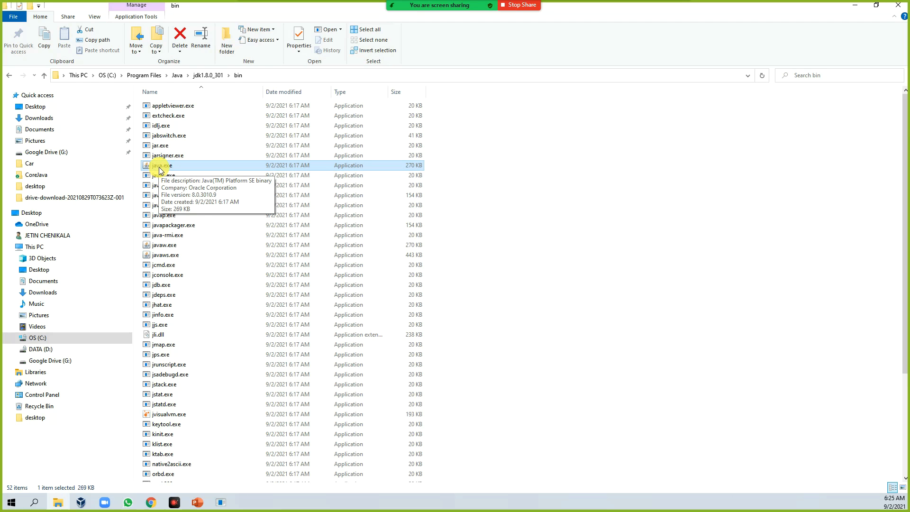
# Go up to the jdk1.8.0_301 folder and copy its path C:\Program Files\Java\jdk1.8.0_301 from the address bar.
pyautogui.click(209, 76)
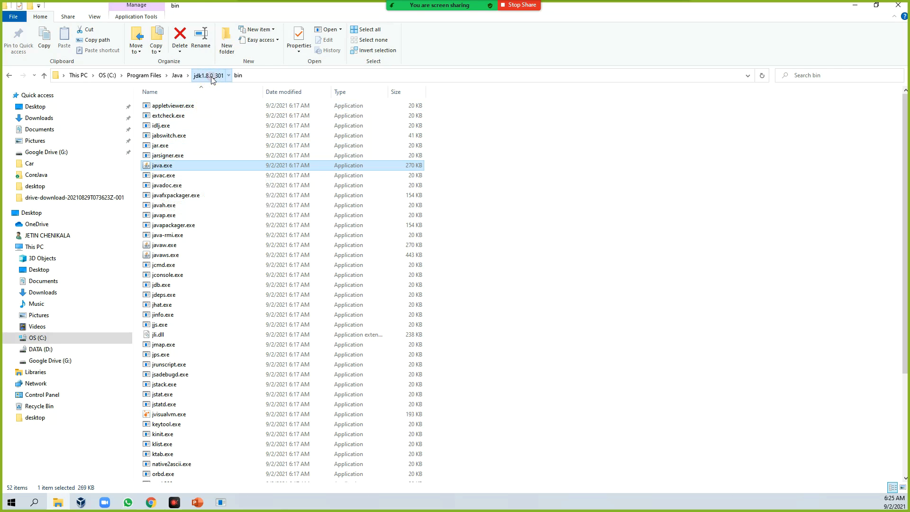
pyautogui.click(246, 76)
pyautogui.hotkey('ctrl', 'c')
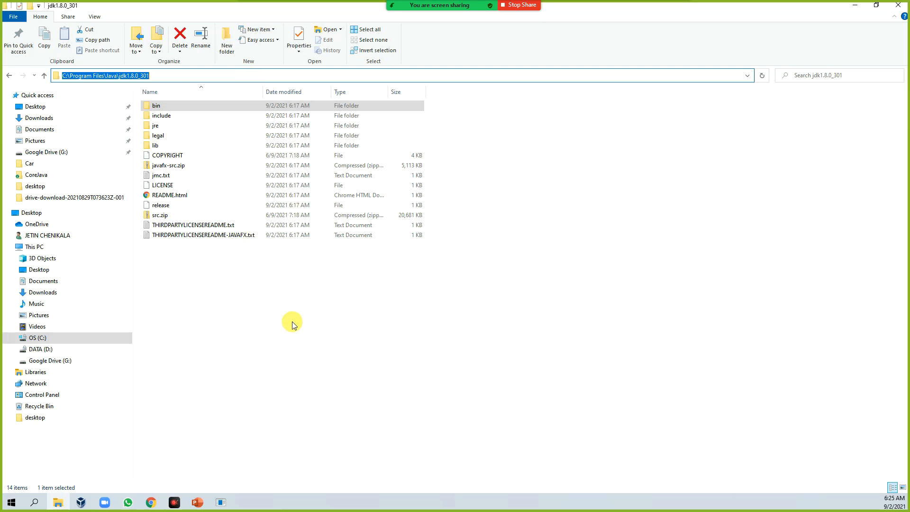
pyautogui.click(285, 369)
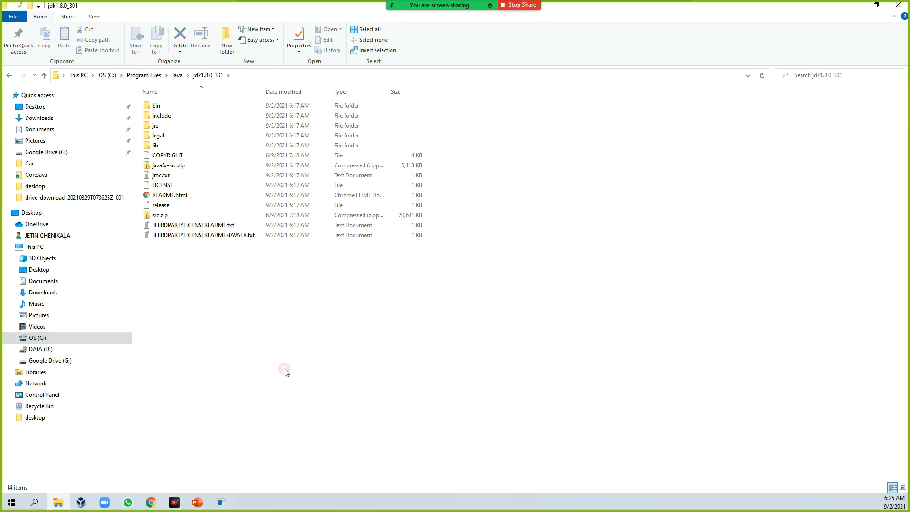
pyautogui.rightClick(40, 251)
pyautogui.click(76, 376)
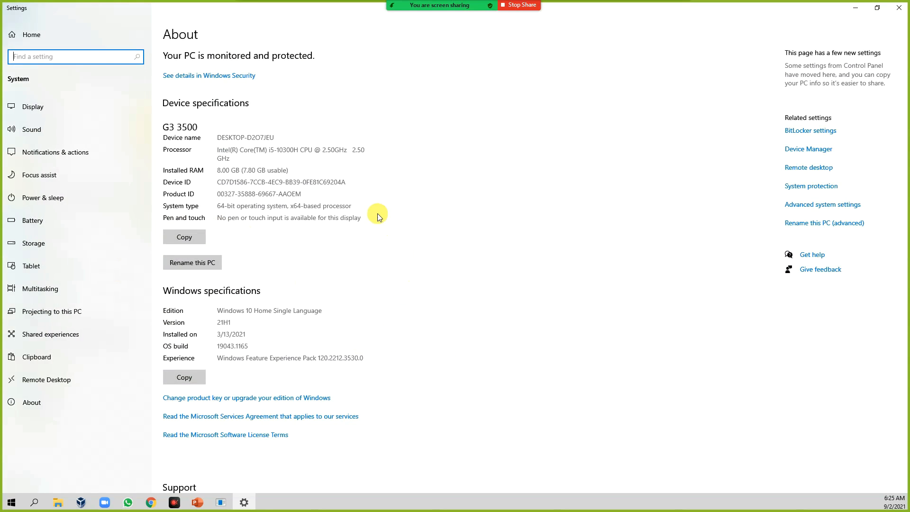
pyautogui.write('env')
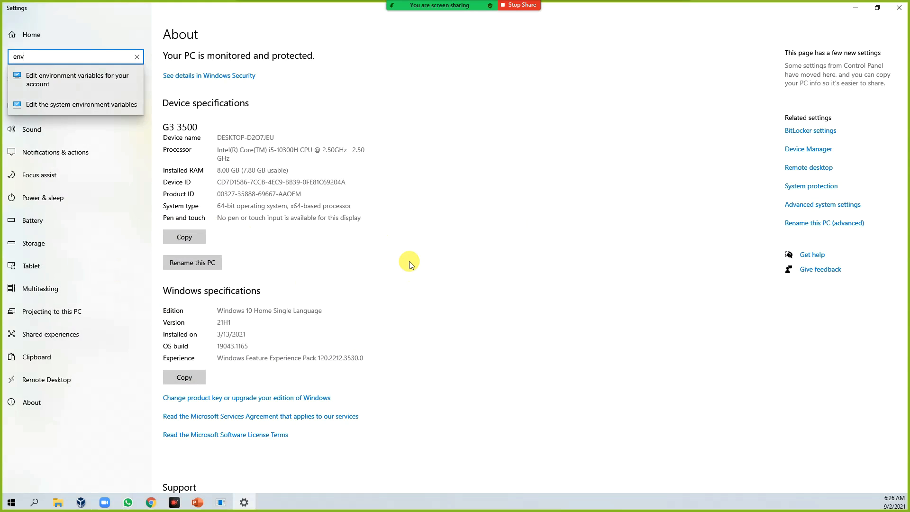
pyautogui.click(900, 14)
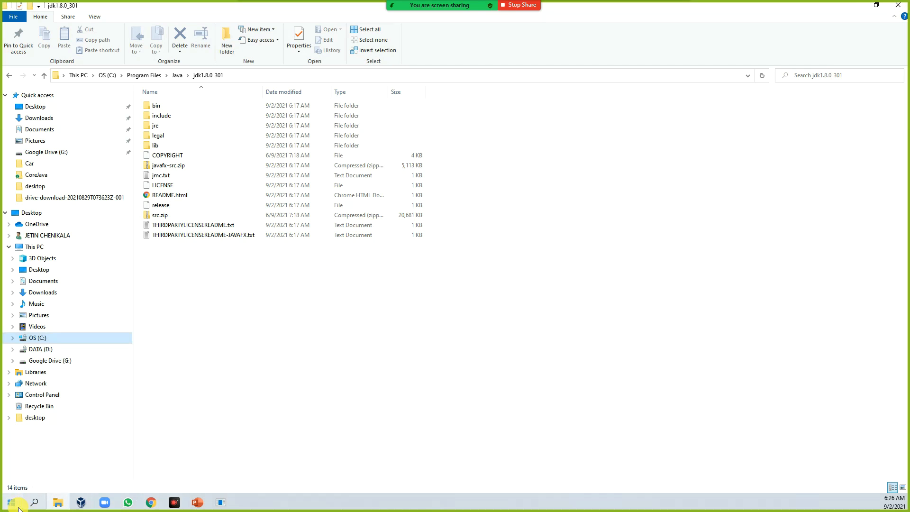
# Search for and open Edit the system environment variables, then open the Environment Variables dialog.
pyautogui.click(34, 503)
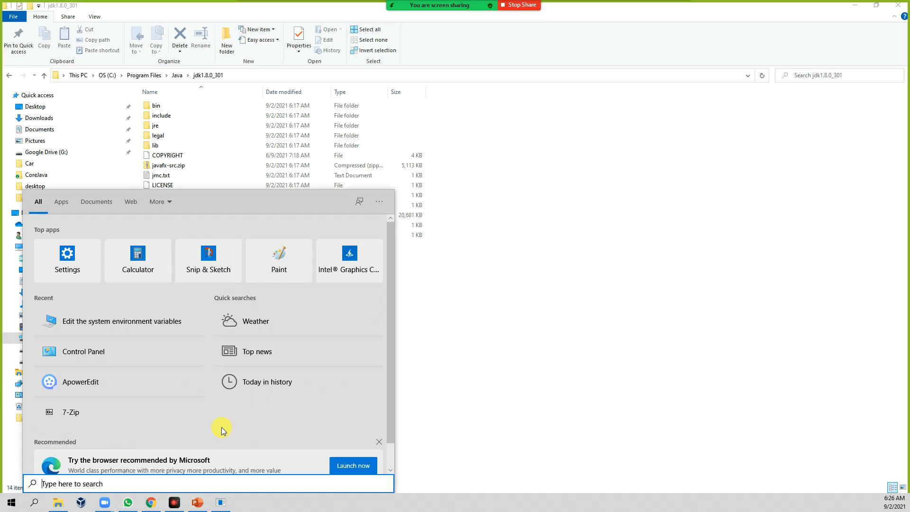
pyautogui.write('env')
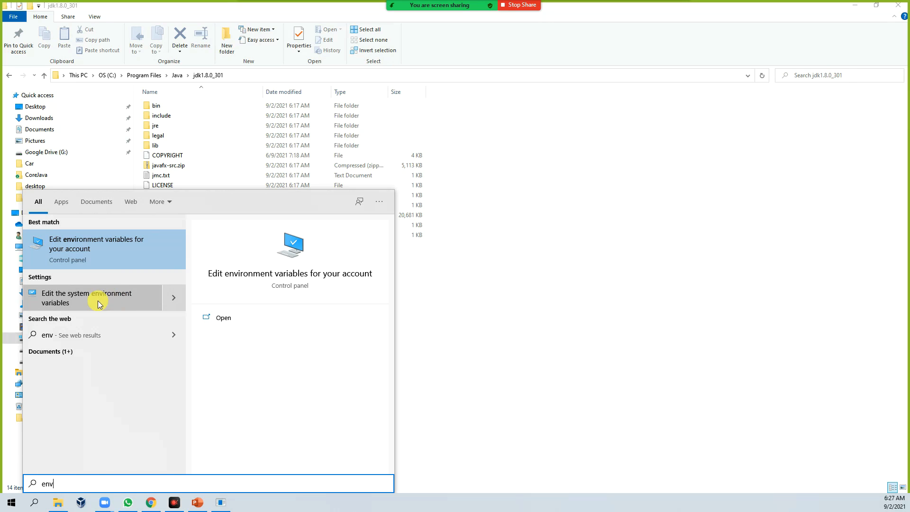
pyautogui.click(102, 299)
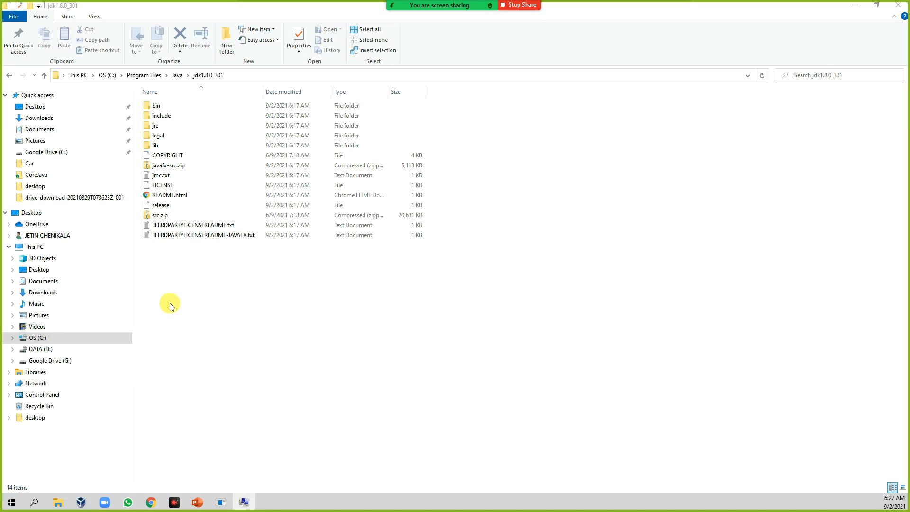
pyautogui.moveTo(372, 127); pyautogui.dragTo(507, 117)
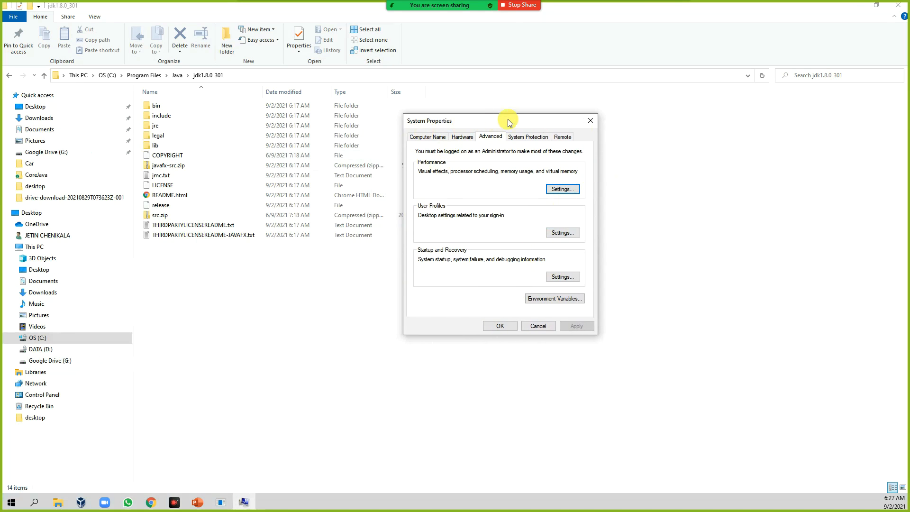
pyautogui.click(559, 303)
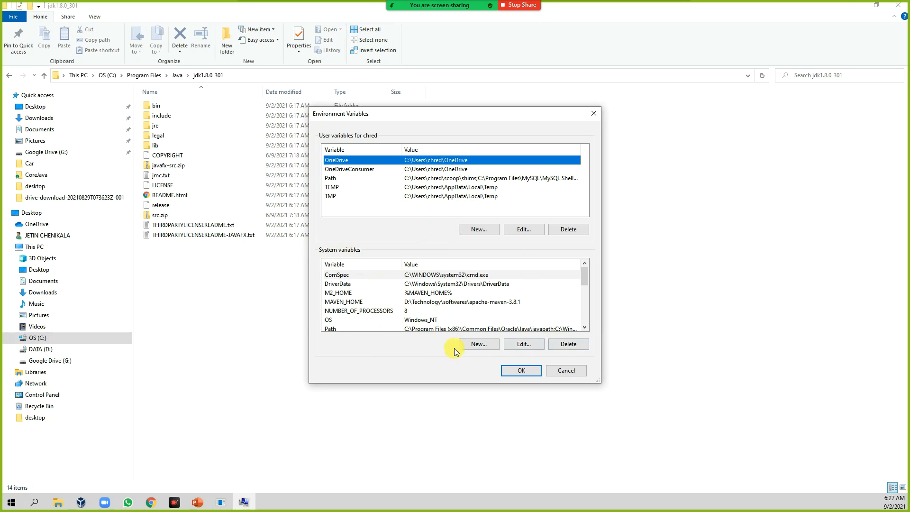
# Create a new system variable named JAVA_HOME with the value C:\Program Files\Java\jdk1.8.0_301.
pyautogui.click(475, 346)
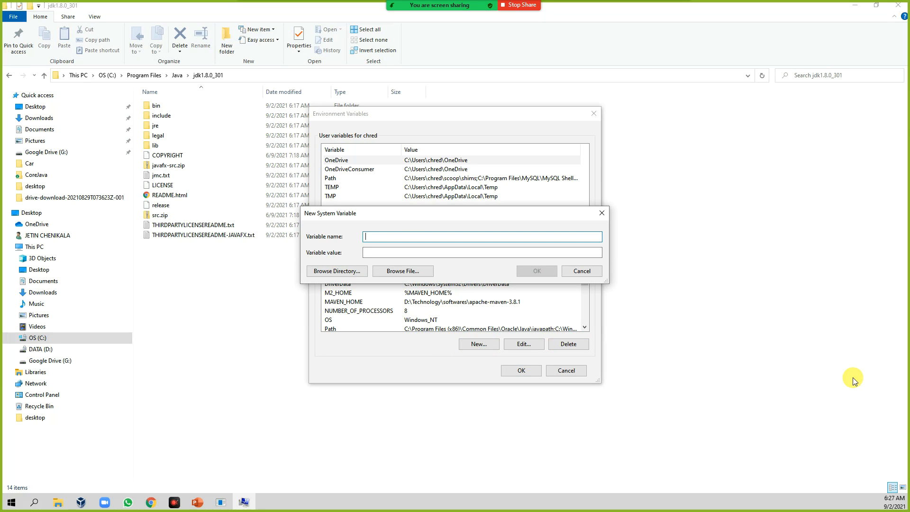
pyautogui.write('JAVA_HOME')
pyautogui.press('Tab')
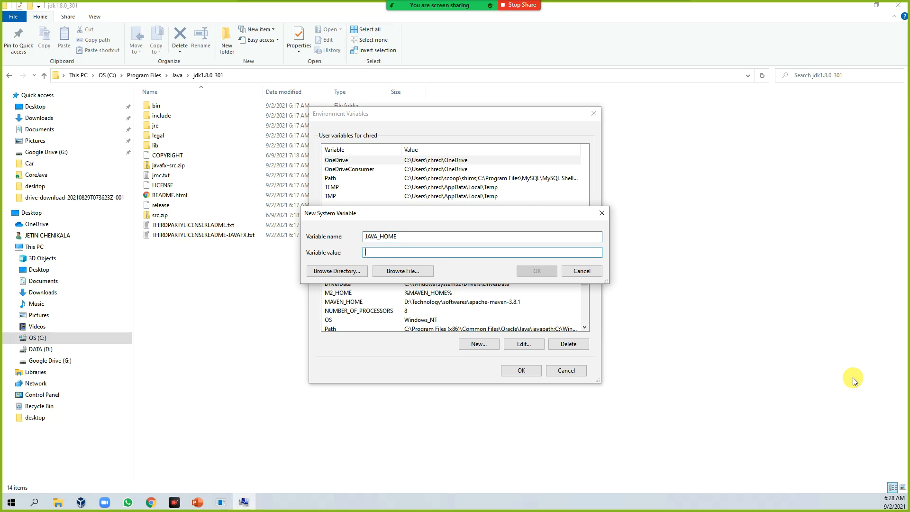
pyautogui.hotkey('ctrl', 'v')
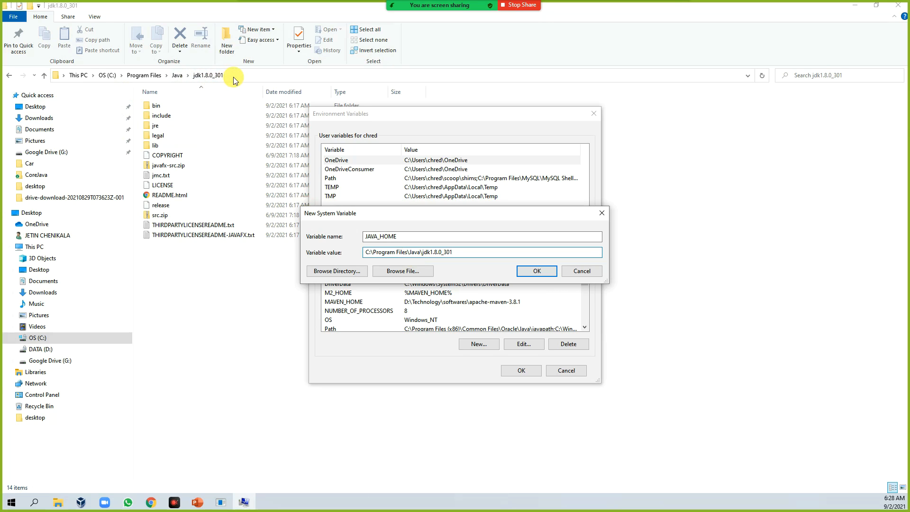
pyautogui.moveTo(398, 236); pyautogui.dragTo(354, 233)
pyautogui.hotkey('ctrl', 'c')
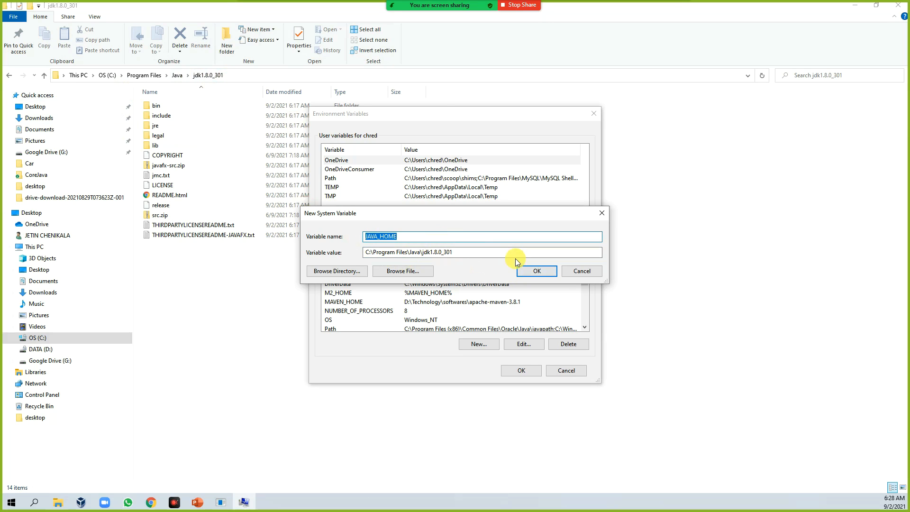
pyautogui.click(537, 271)
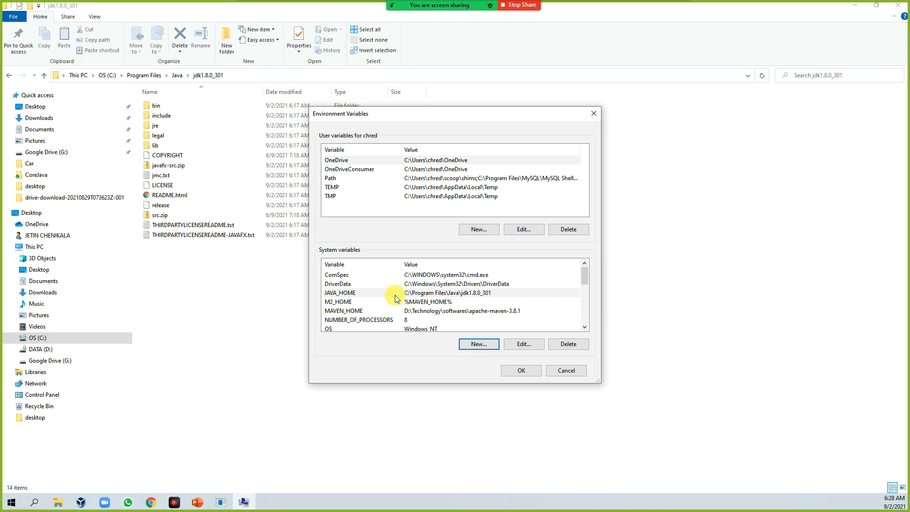
# Edit the system Path variable and add a new entry %JAVA_HOME%\bin.
pyautogui.click(365, 283)
pyautogui.press('p')
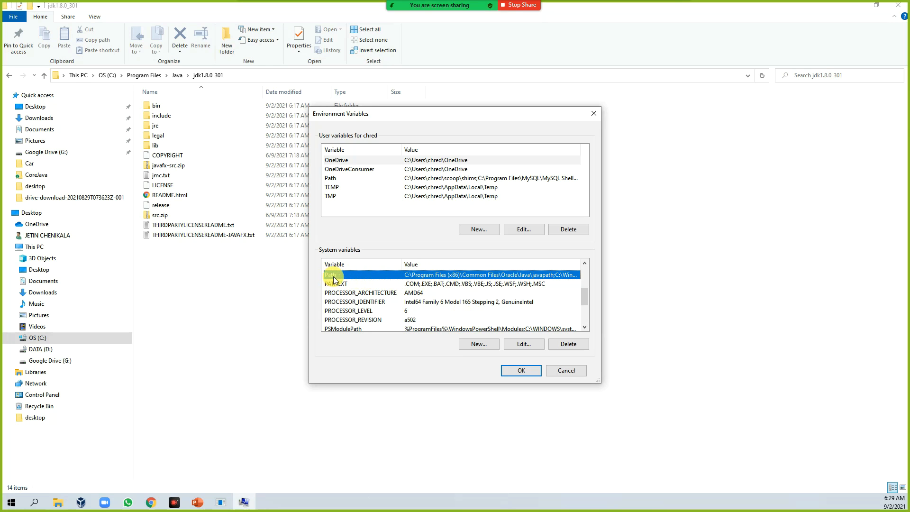
pyautogui.click(522, 344)
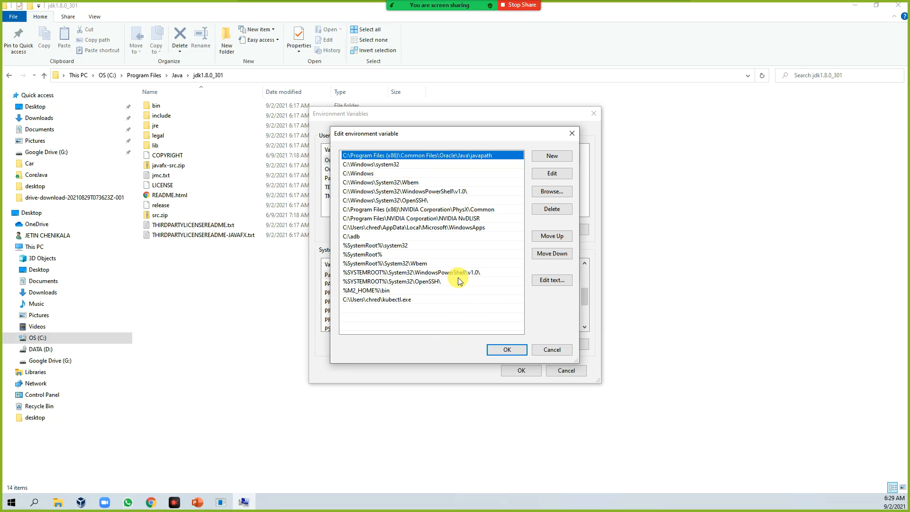
pyautogui.click(559, 155)
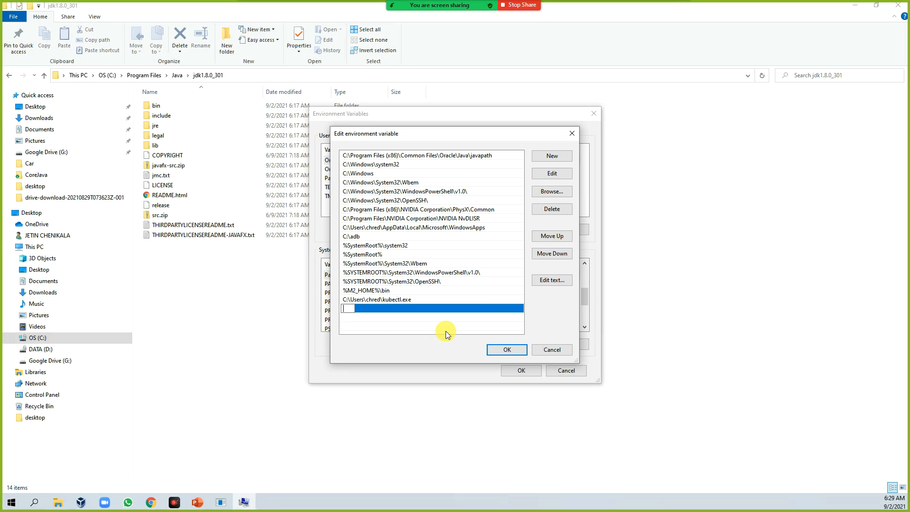
pyautogui.write('%%')
pyautogui.hotkey('ctrl', 'v')
pyautogui.write('\\BI')
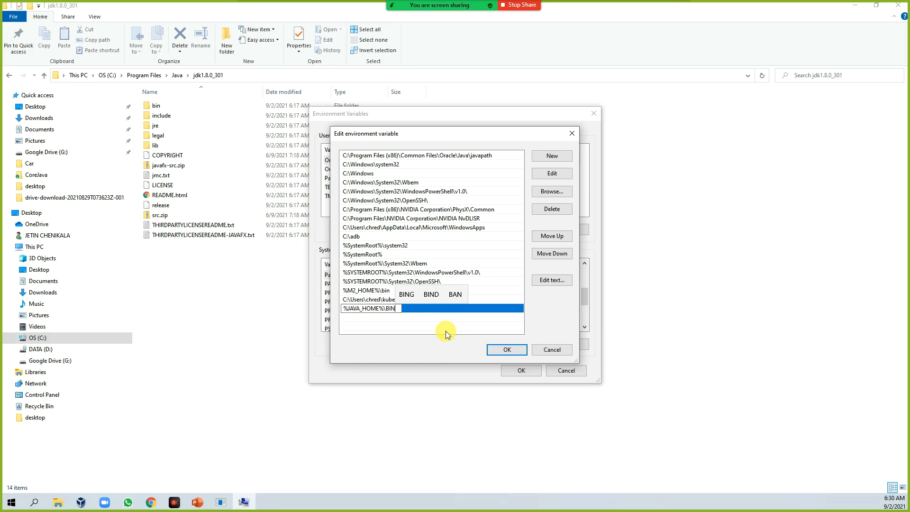
pyautogui.press('BackSpace')
pyautogui.press('BackSpace')
pyautogui.write('bin')
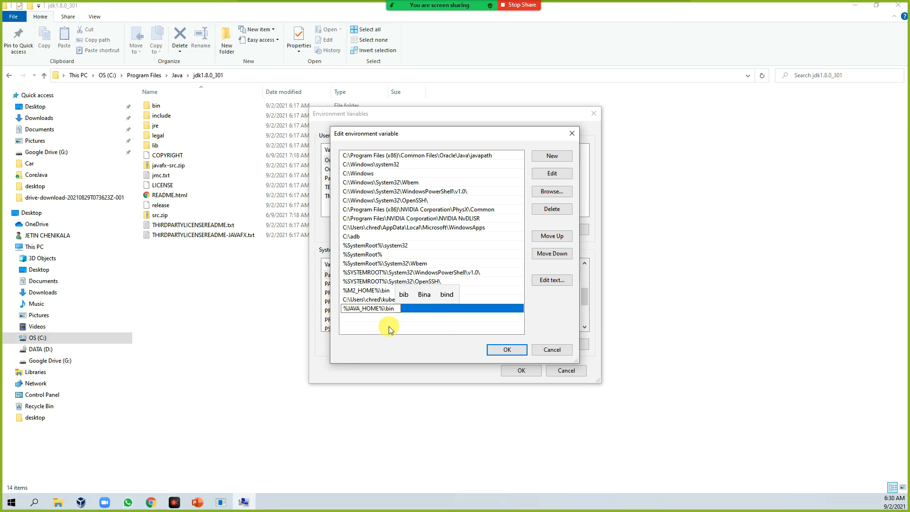
pyautogui.click(375, 326)
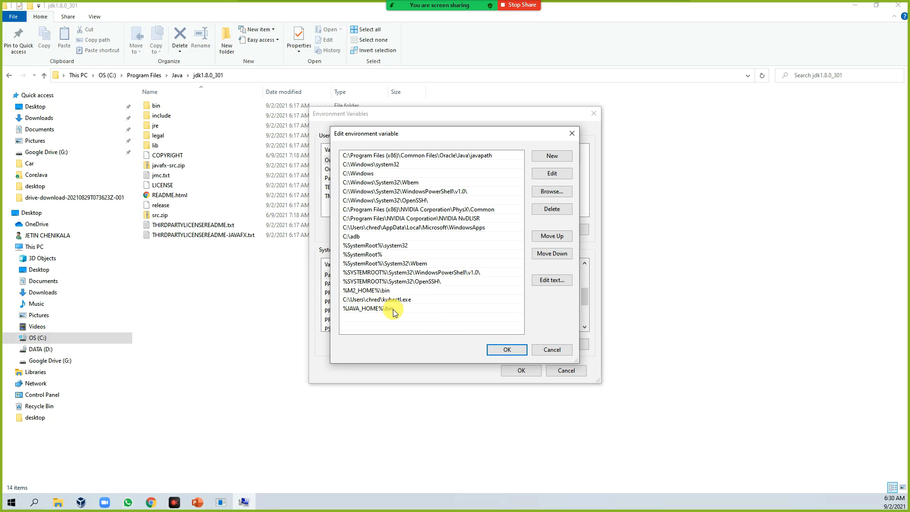
pyautogui.click(508, 350)
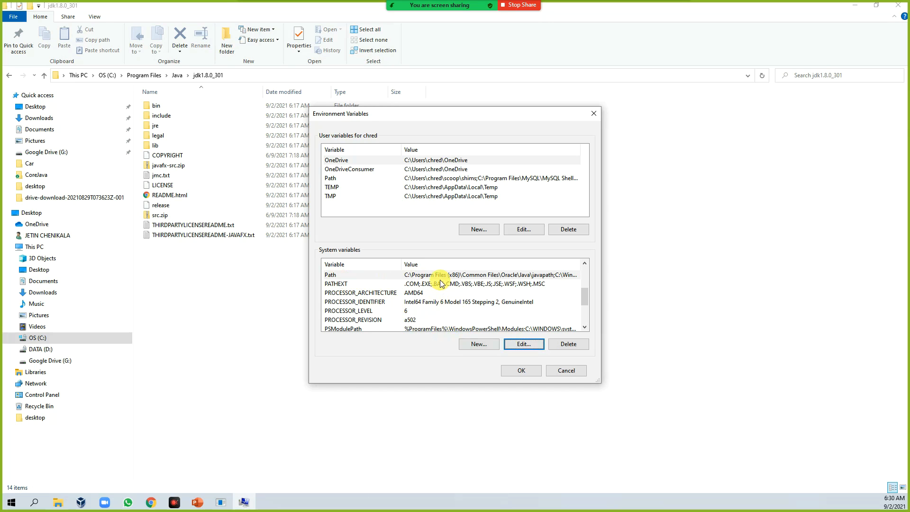
# Reopen the Path variable to review its entries, then confirm the Environment Variables and System Properties dialogs.
pyautogui.click(422, 277)
pyautogui.click(525, 345)
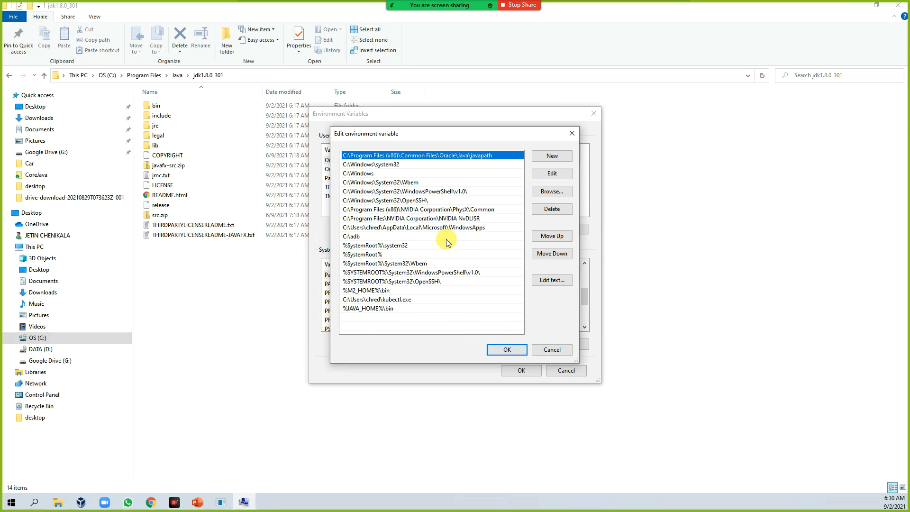
pyautogui.click(516, 353)
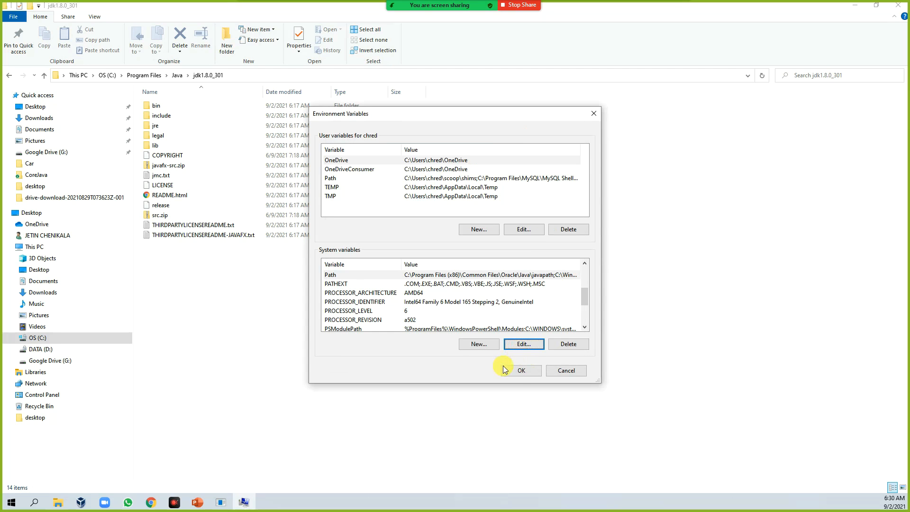
pyautogui.click(521, 372)
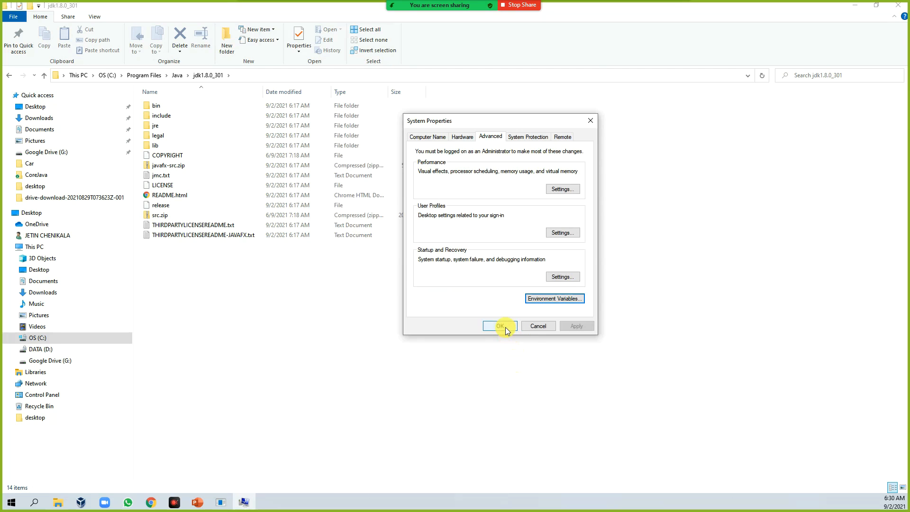
pyautogui.click(503, 326)
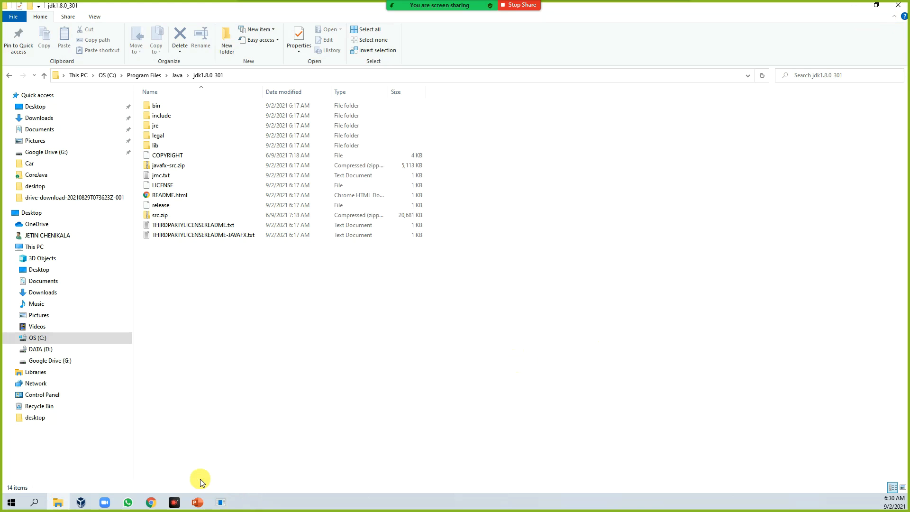
# Open a new Command Prompt from the Start search.
pyautogui.moveTo(223, 501)
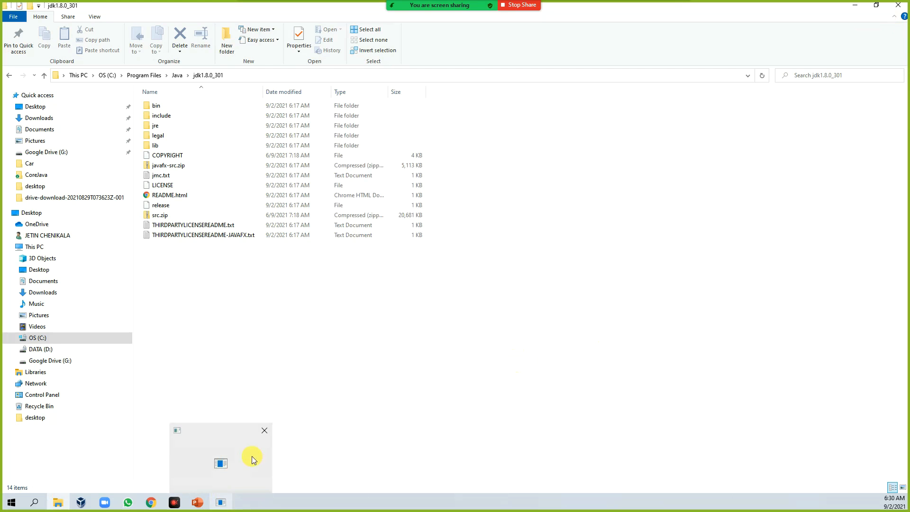
pyautogui.click(221, 465)
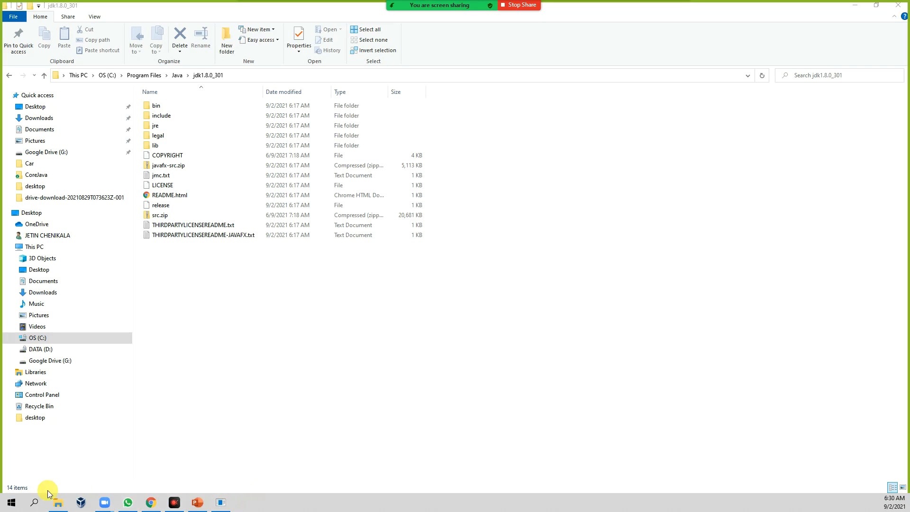
pyautogui.click(7, 503)
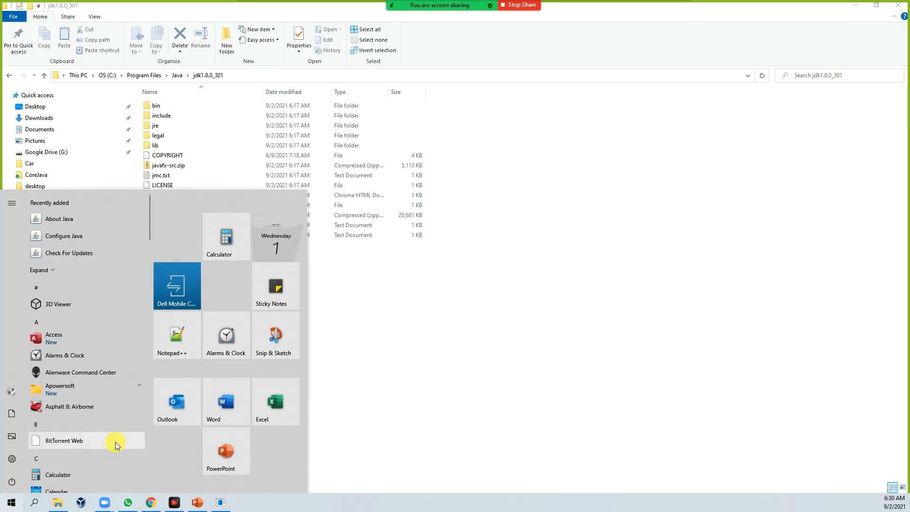
pyautogui.write('cmd')
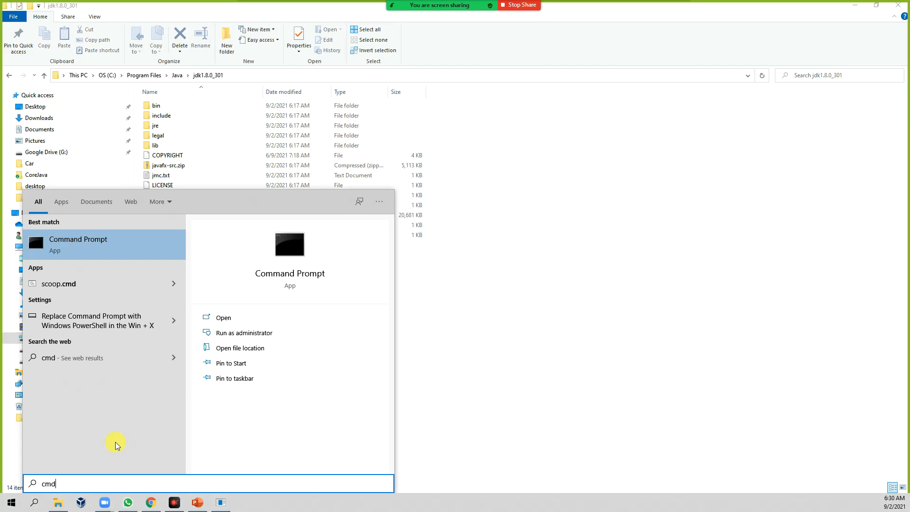
pyautogui.press('Return')
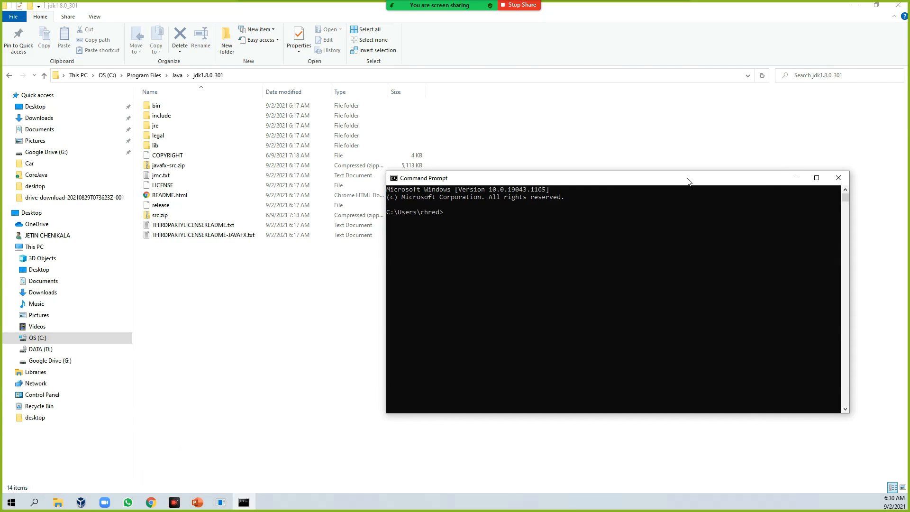
# Run javac, scroll through its usage output, and run java -version to verify the installation.
pyautogui.write('javac')
pyautogui.press('Return')
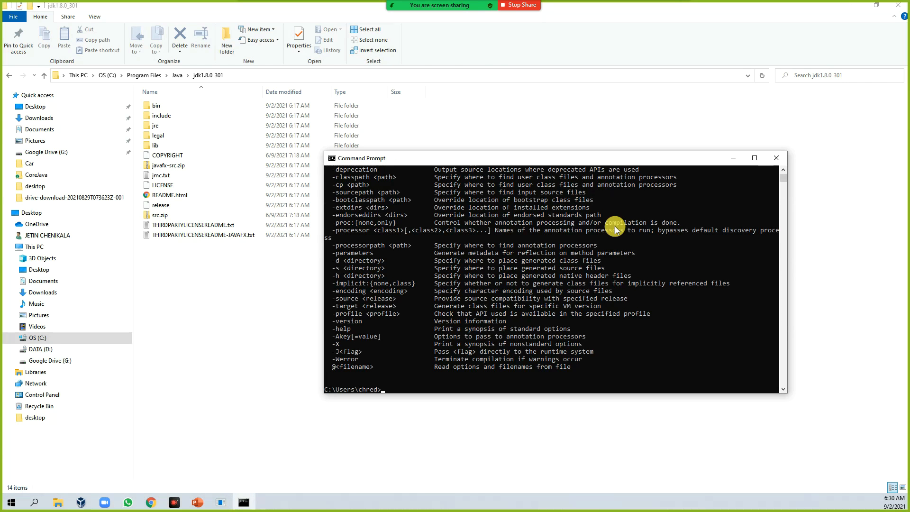
pyautogui.scroll(4, 508, 310)
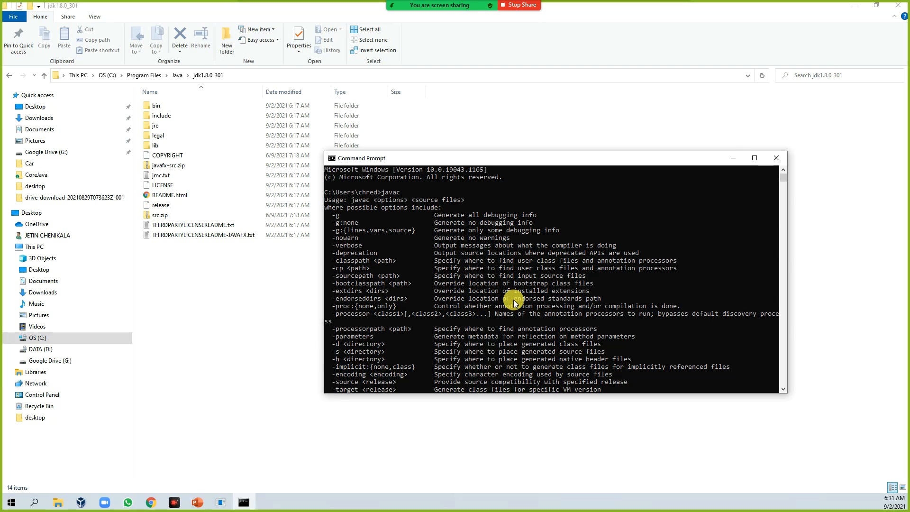
pyautogui.scroll(-15, 513, 299)
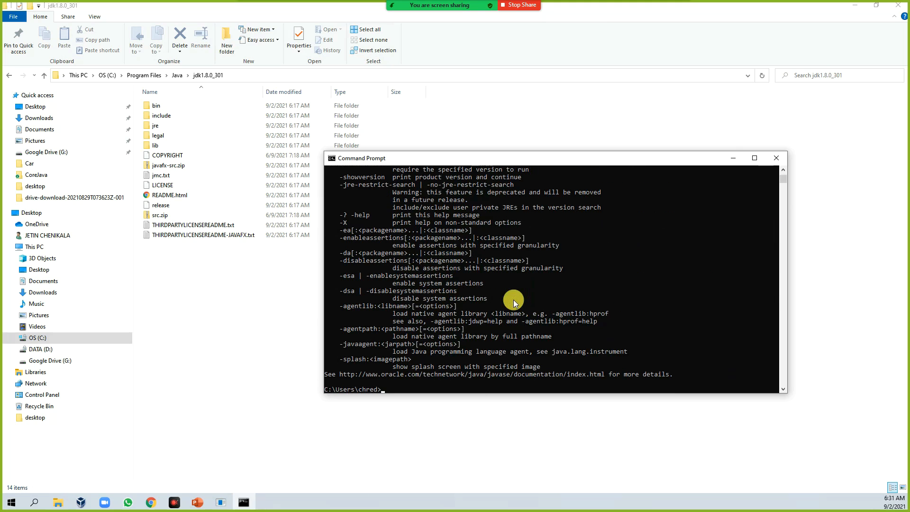
pyautogui.write('va -version')
pyautogui.press('Return')
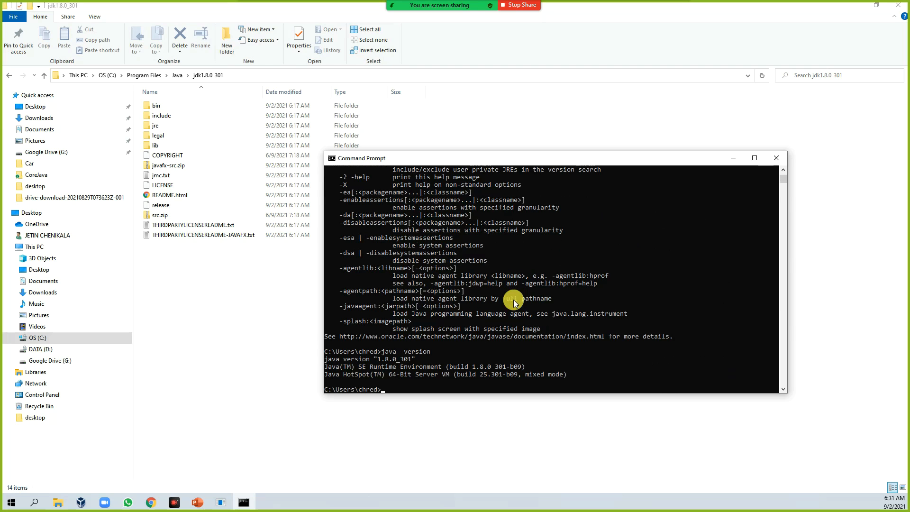